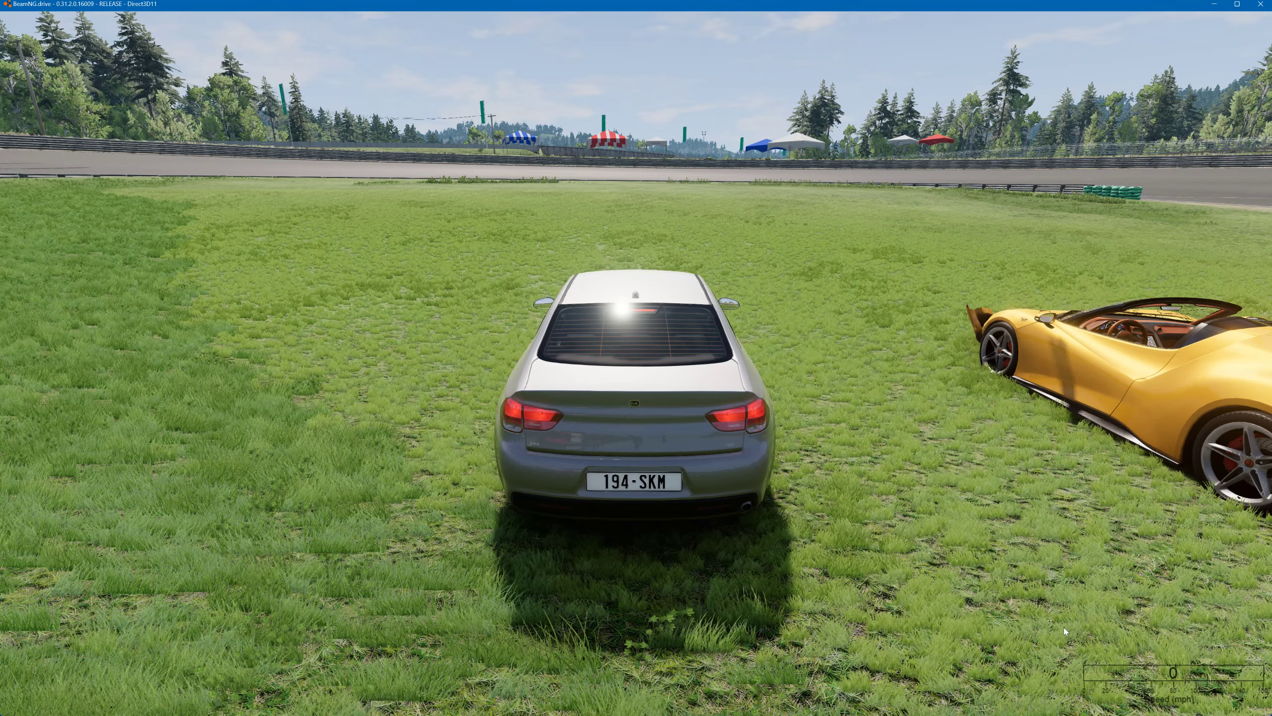
- Open the world editor and bring up the Script AI Manager from the gameplay tools
key("shift+c")
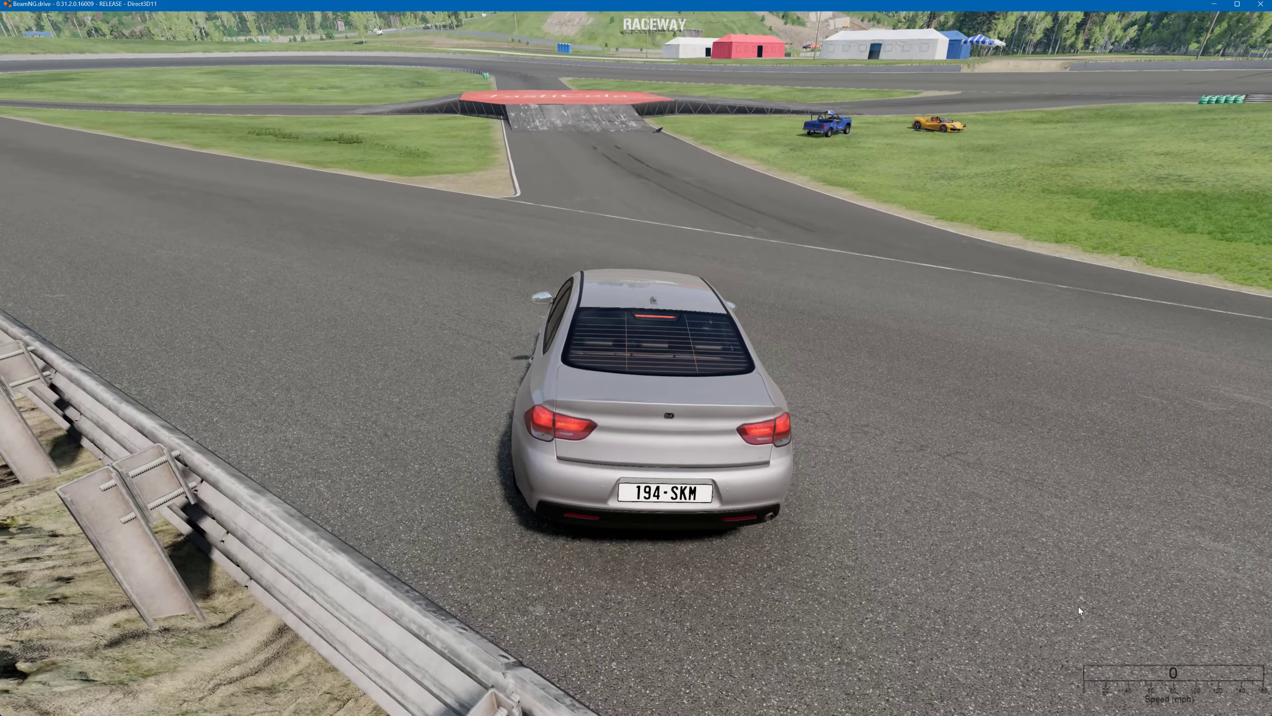
key("F11")
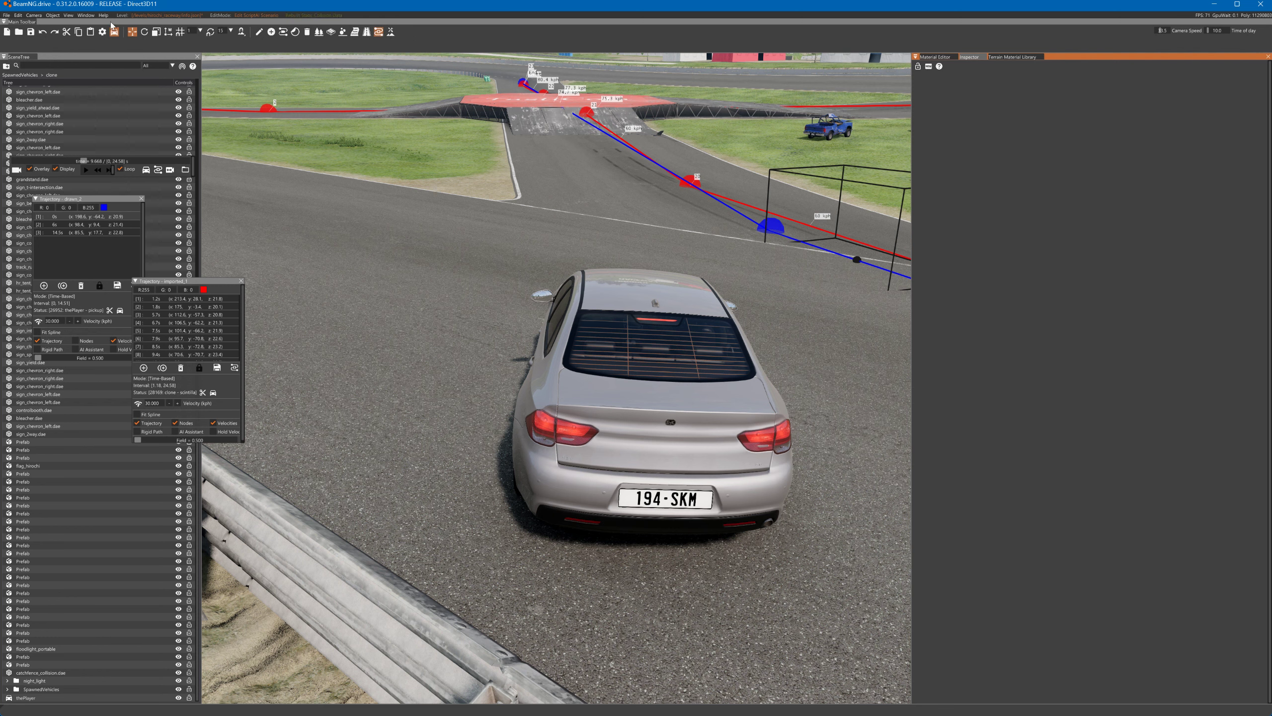
left_click(86, 15)
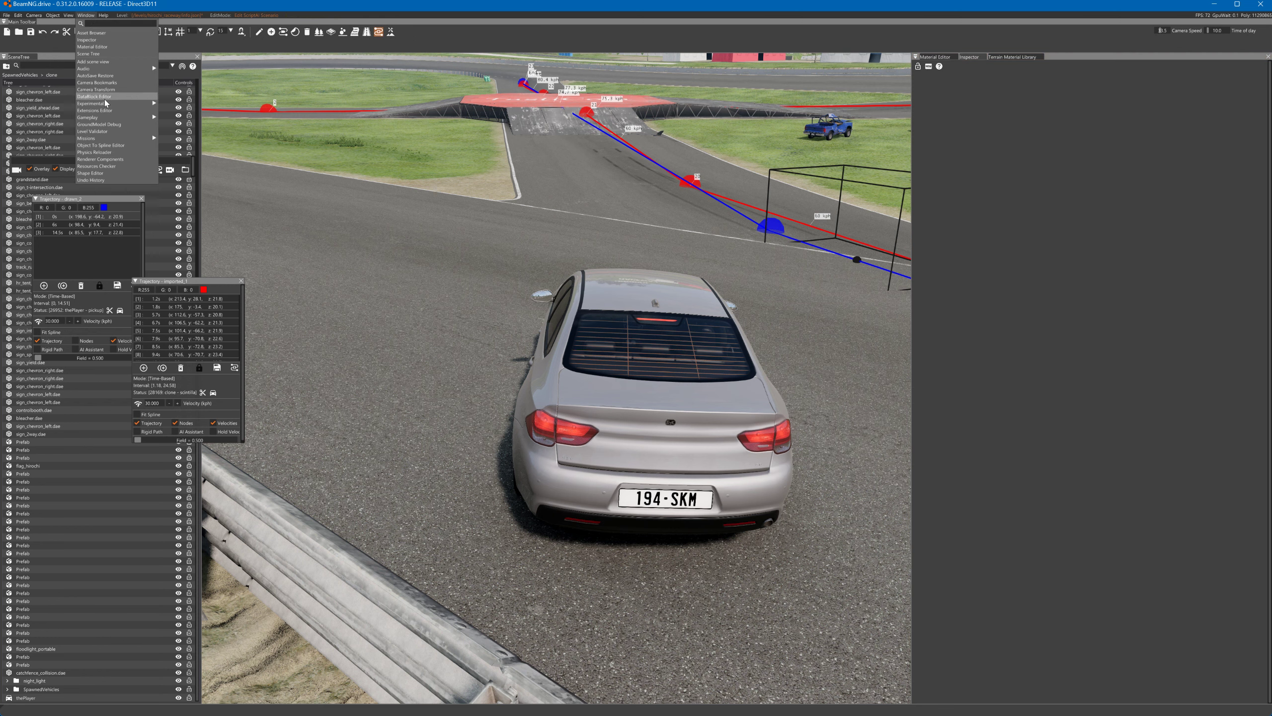
mouse_move(106, 117)
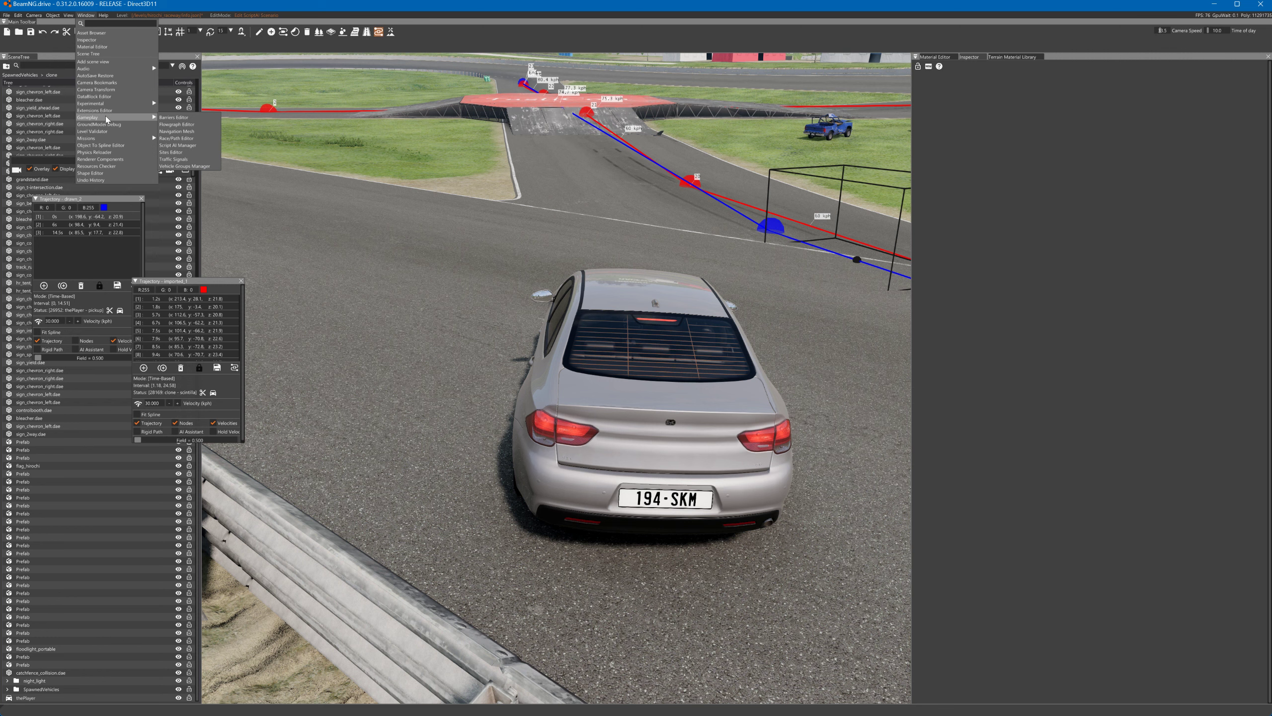
left_click(182, 145)
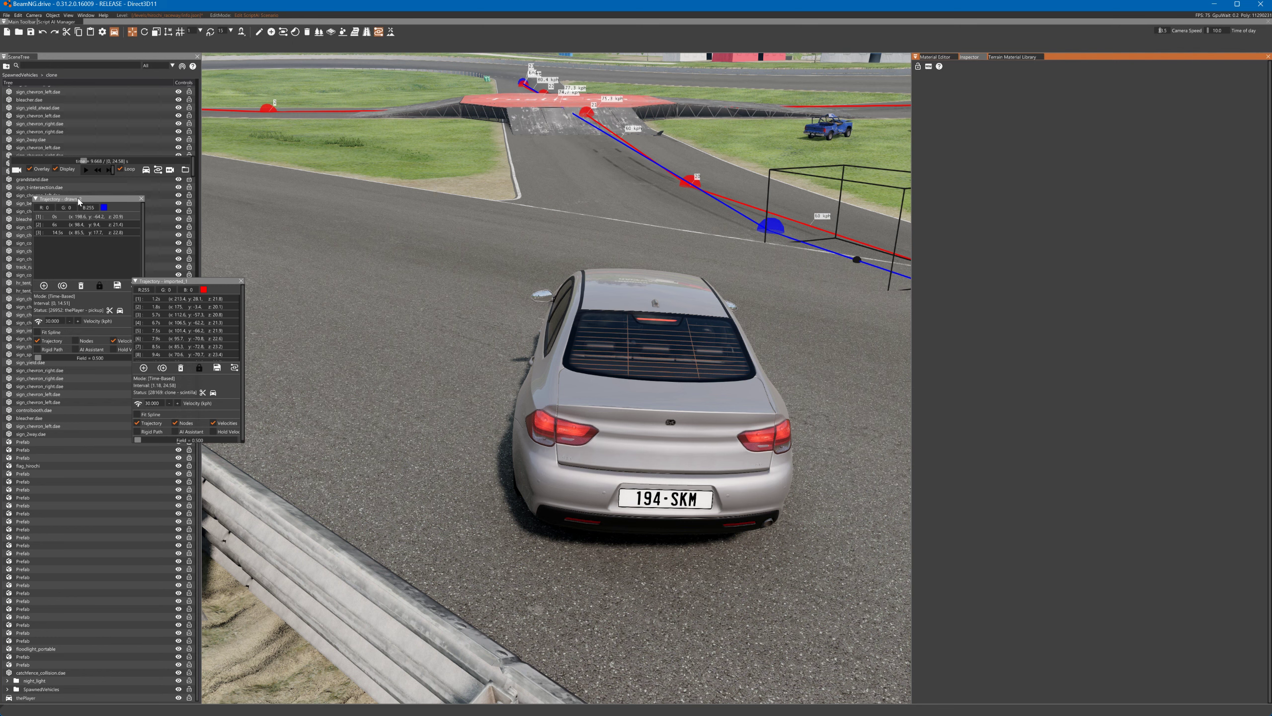
- Leave the ScriptAI Editor and enlarge the Script AI Manager until its list shows all three vehicles
mouse_move(77, 199)
left_mouse_down()
mouse_move(50, 200)
mouse_move(75, 195)
mouse_move(59, 190)
left_mouse_up()
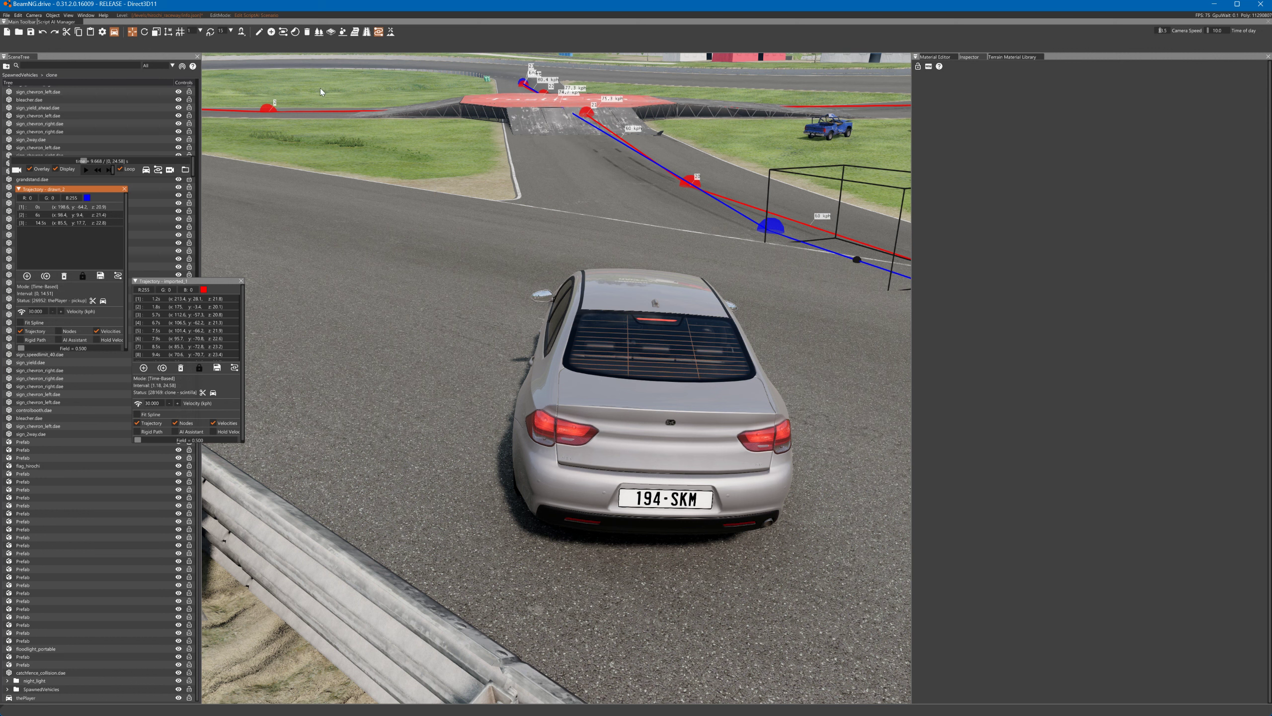
left_click(379, 32)
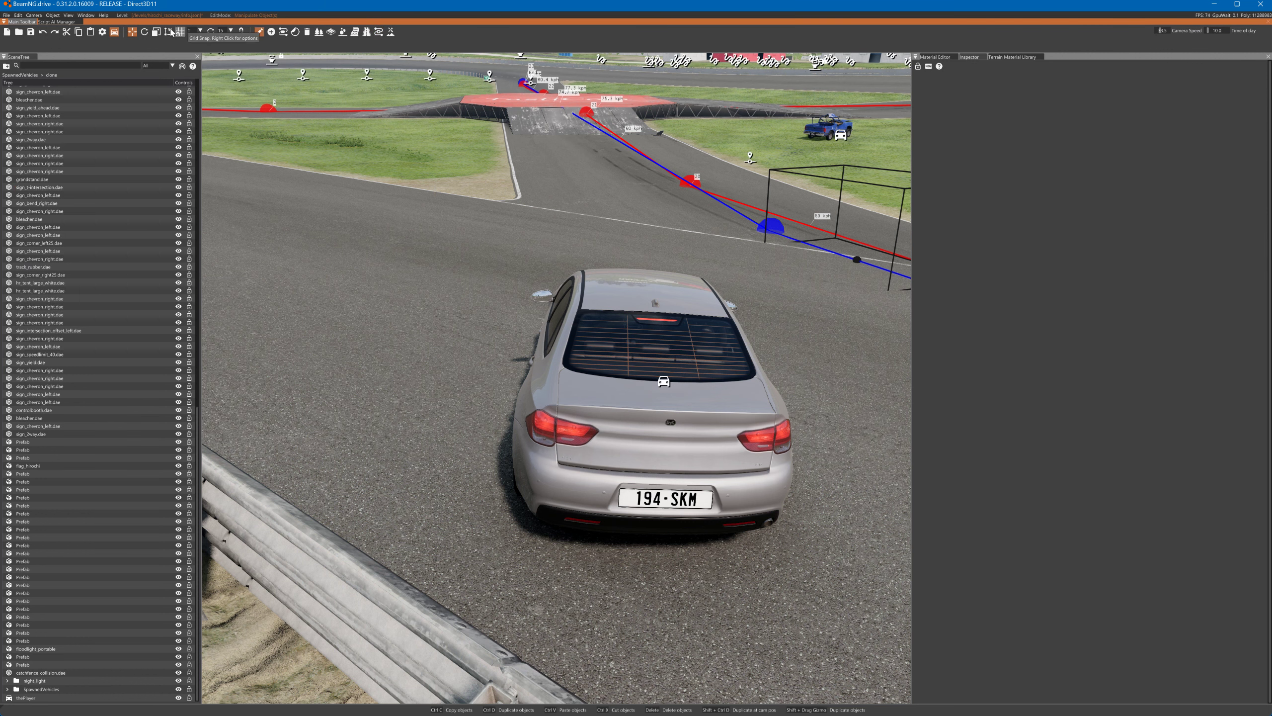
left_click(85, 15)
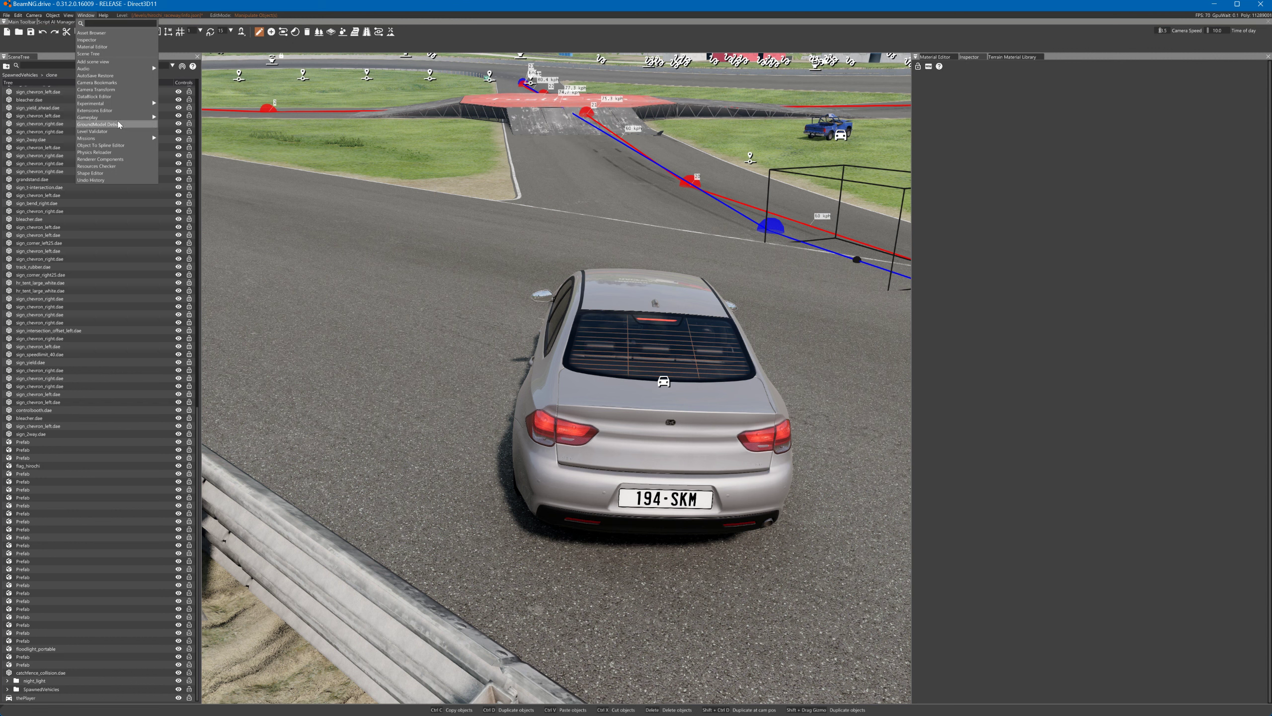
left_click(179, 146)
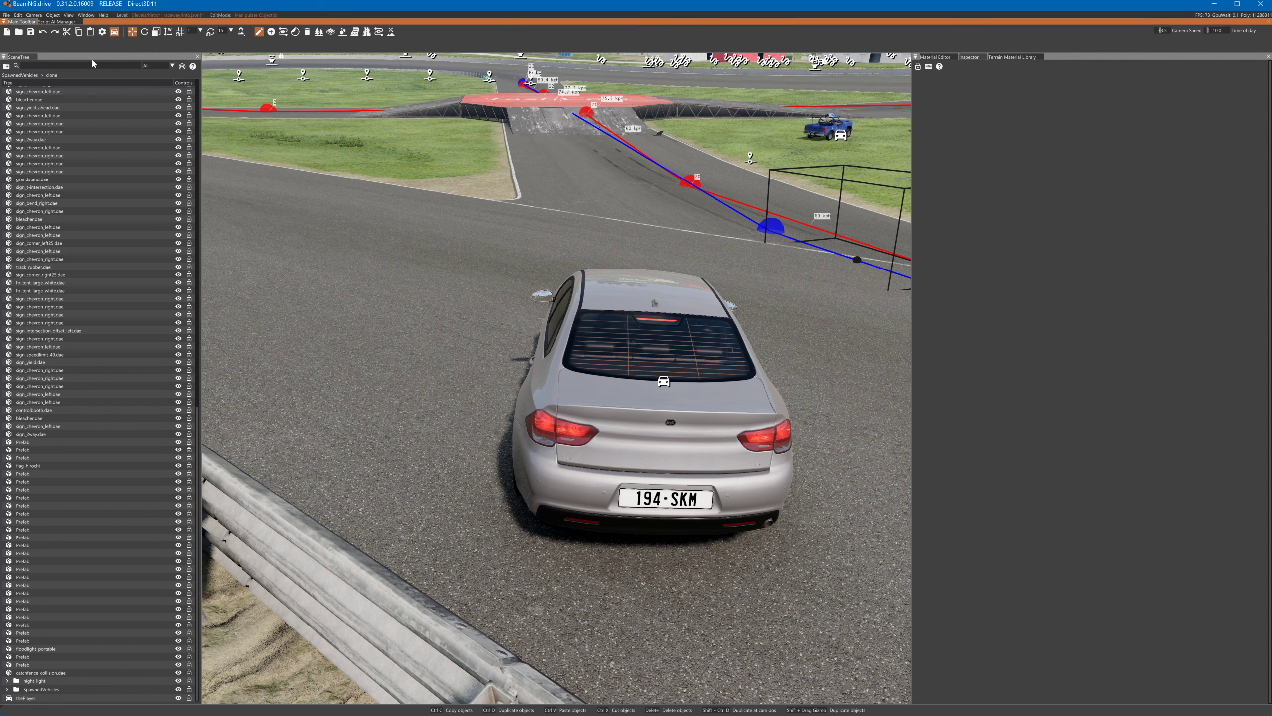
left_click_drag(97, 56, 6, 377)
left_click(262, 22)
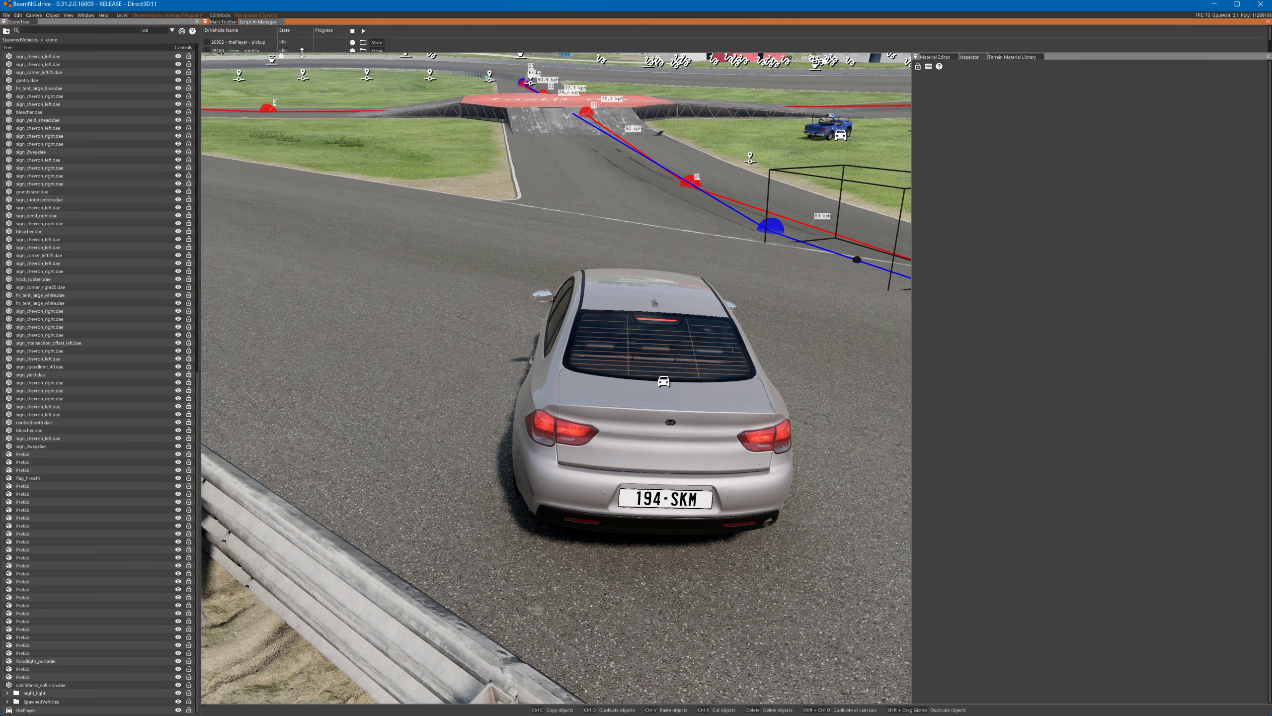
left_click_drag(302, 53, 302, 64)
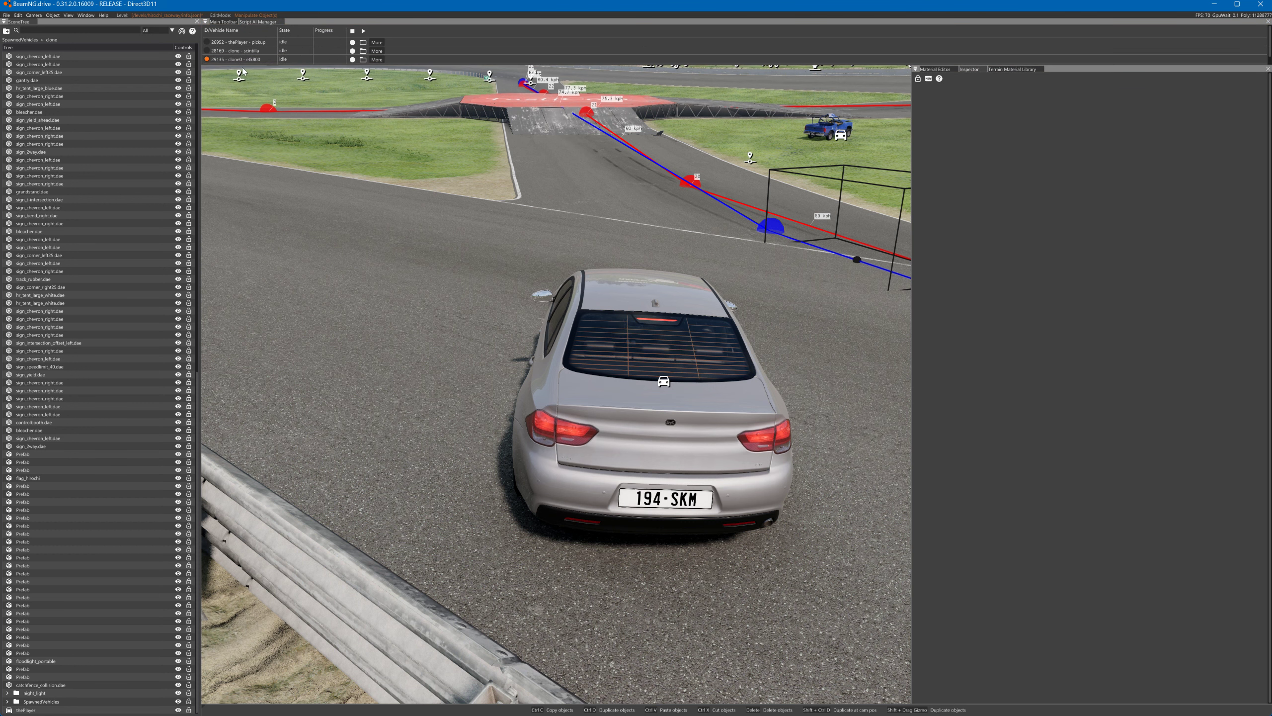
- Record a short drive of the clone0 etk800 toward the crossover ramp, stop recording and open its additional options
left_click(353, 60)
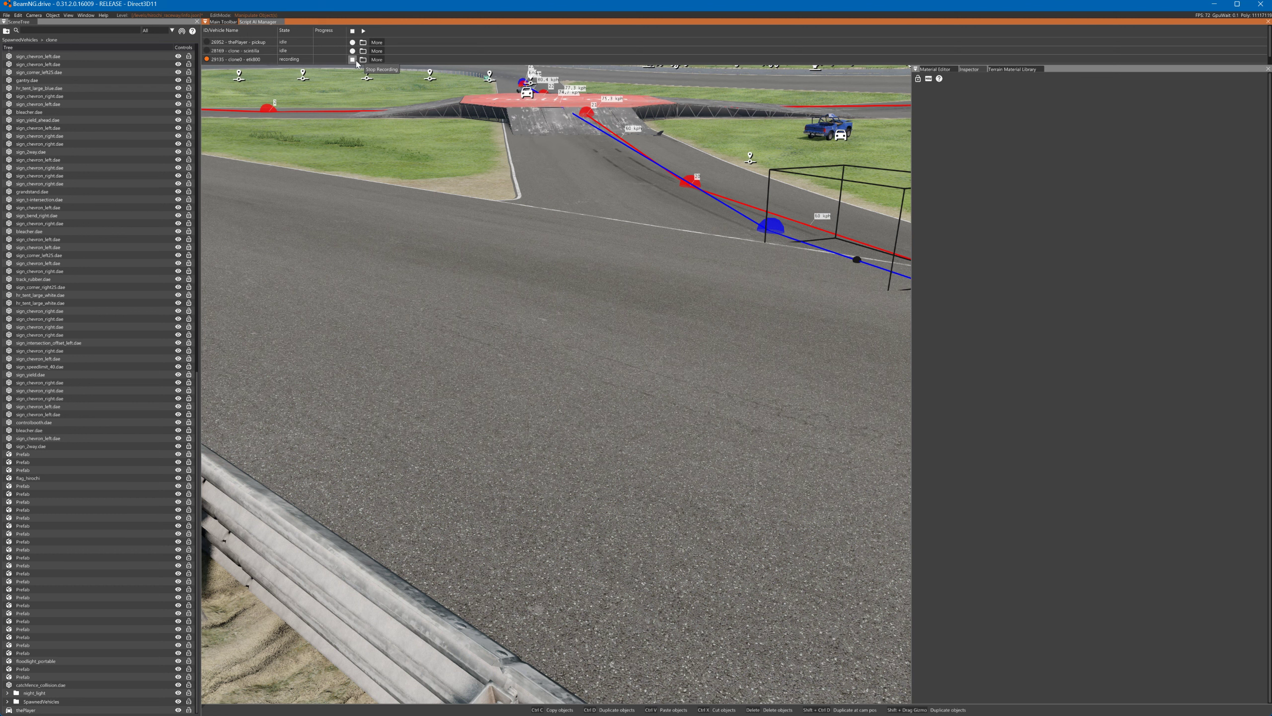
left_click(353, 60)
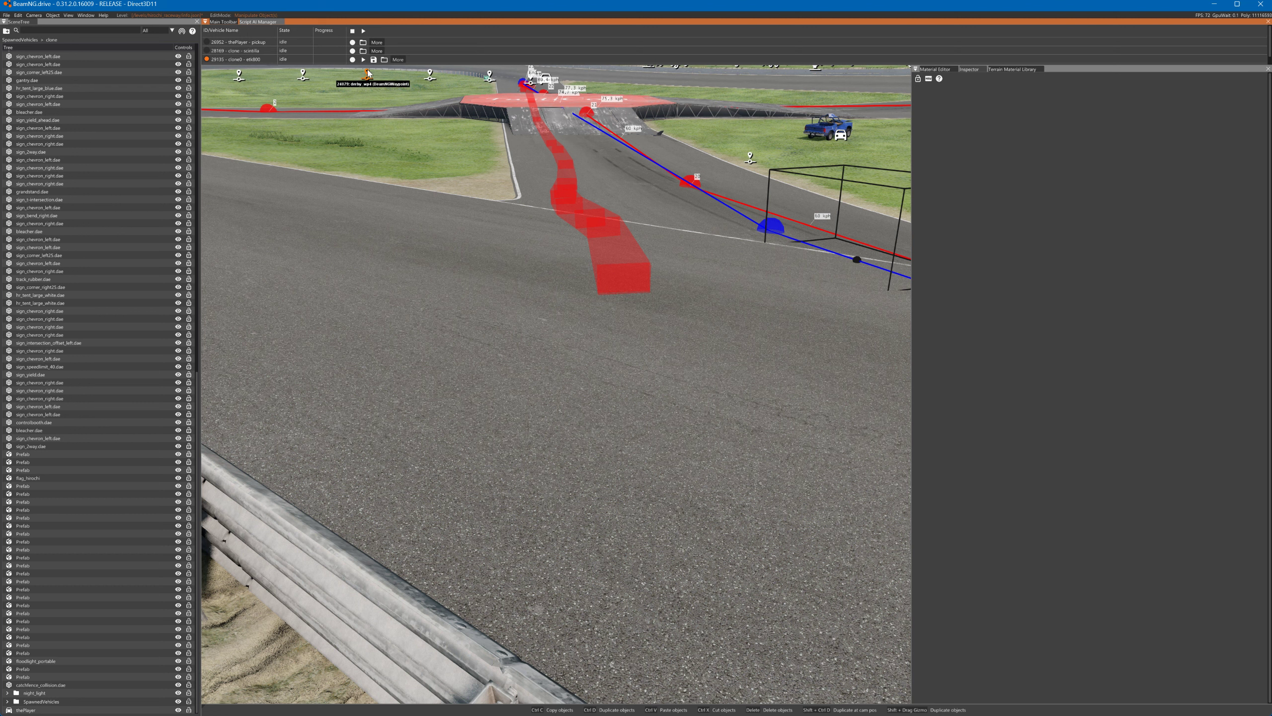
left_click(394, 60)
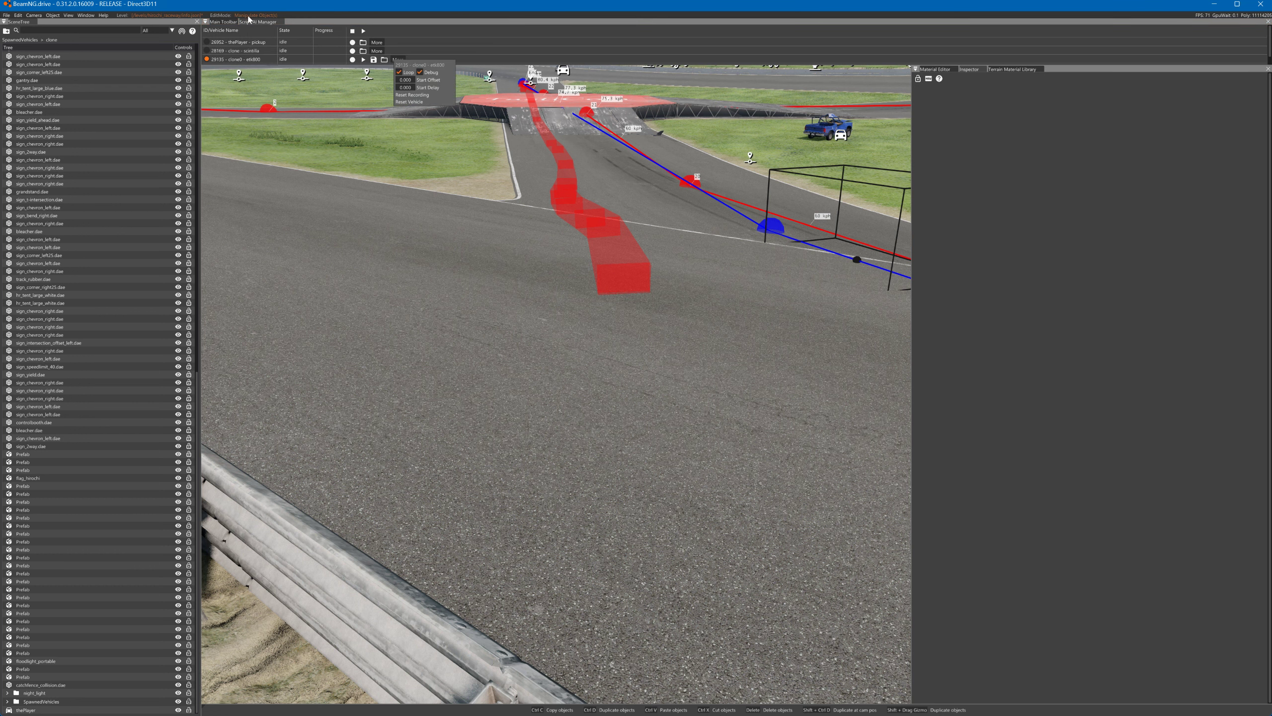
- Look at the scene trajectories list in the ScriptAI Editor, and leave the editor again
left_click(84, 15)
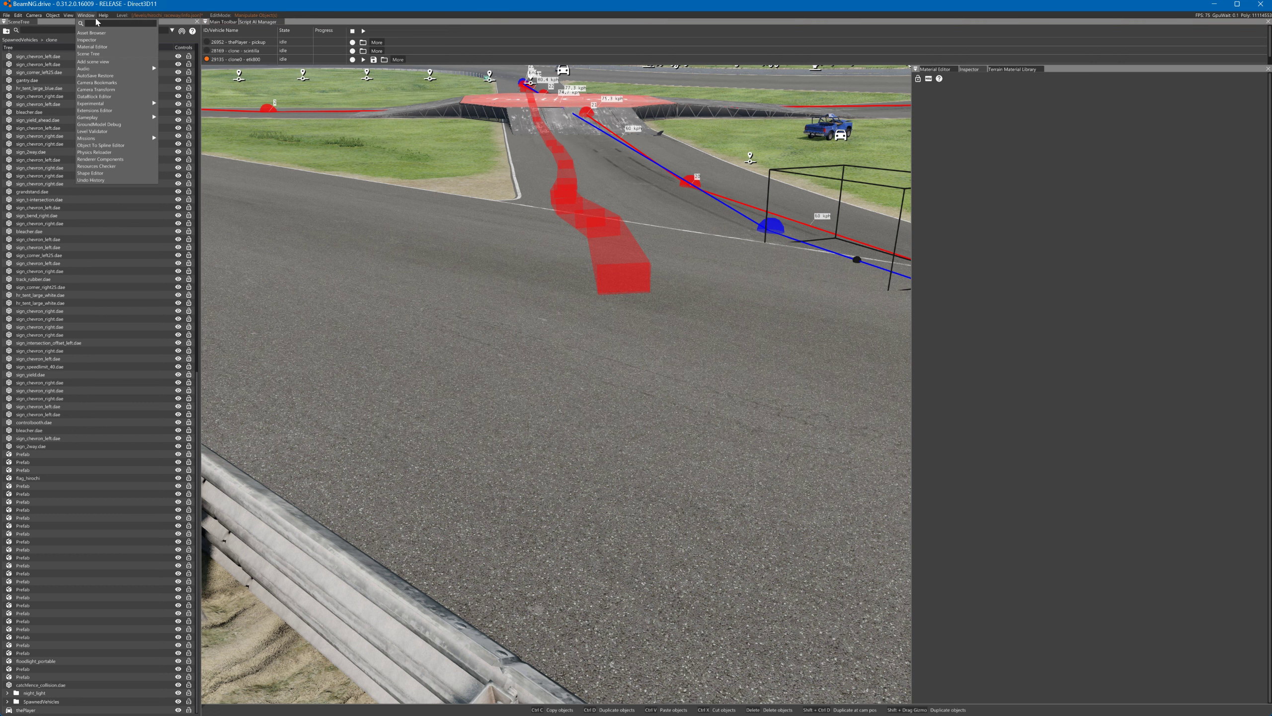
mouse_move(98, 19)
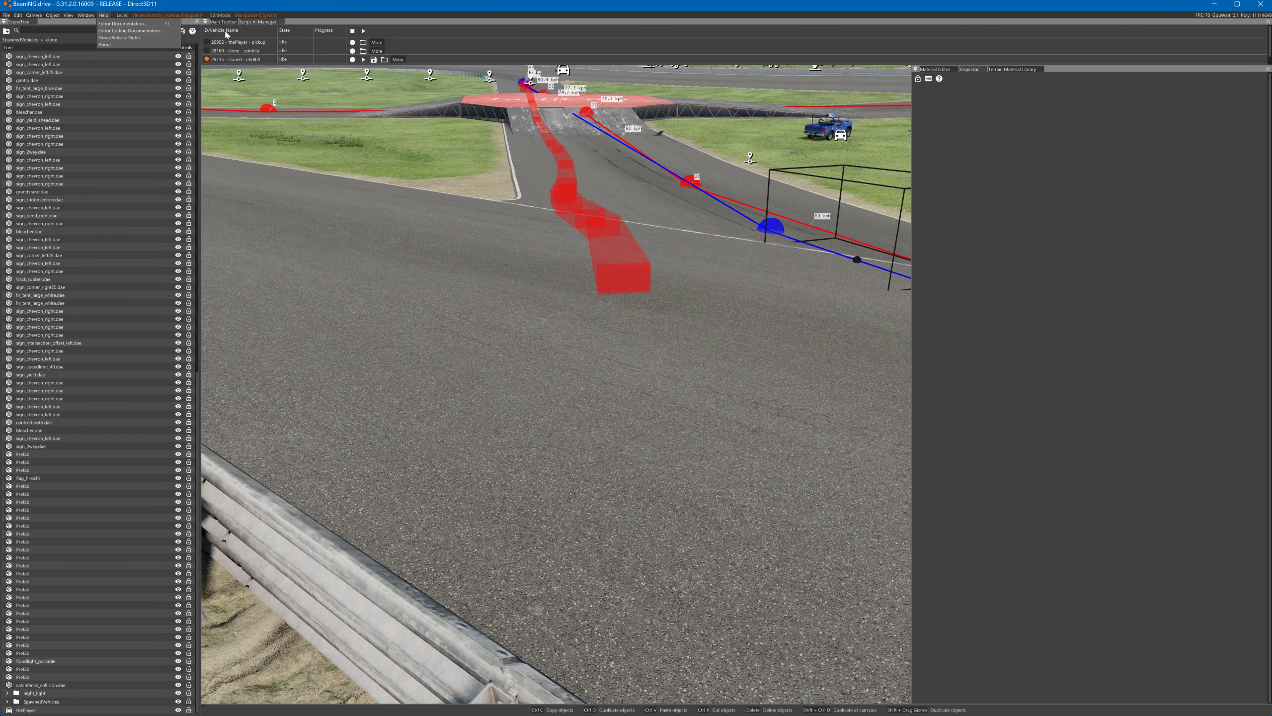
left_click(227, 23)
left_click(226, 23)
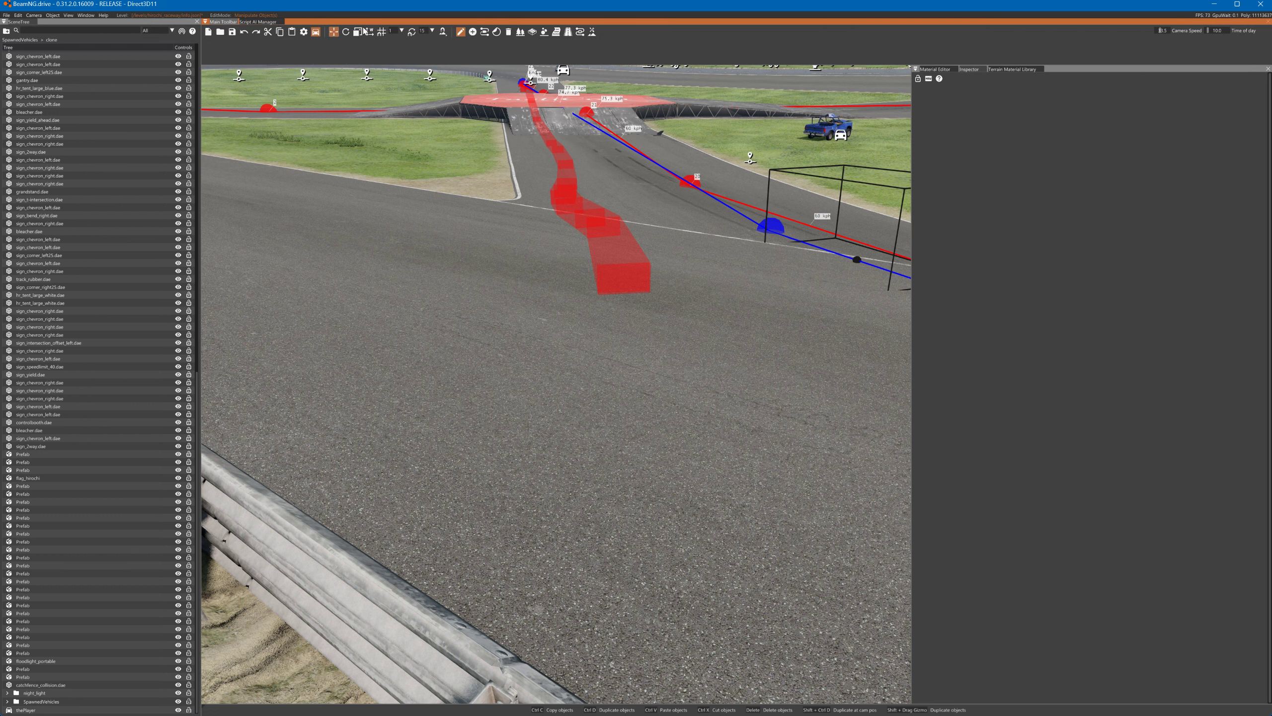
left_click(583, 35)
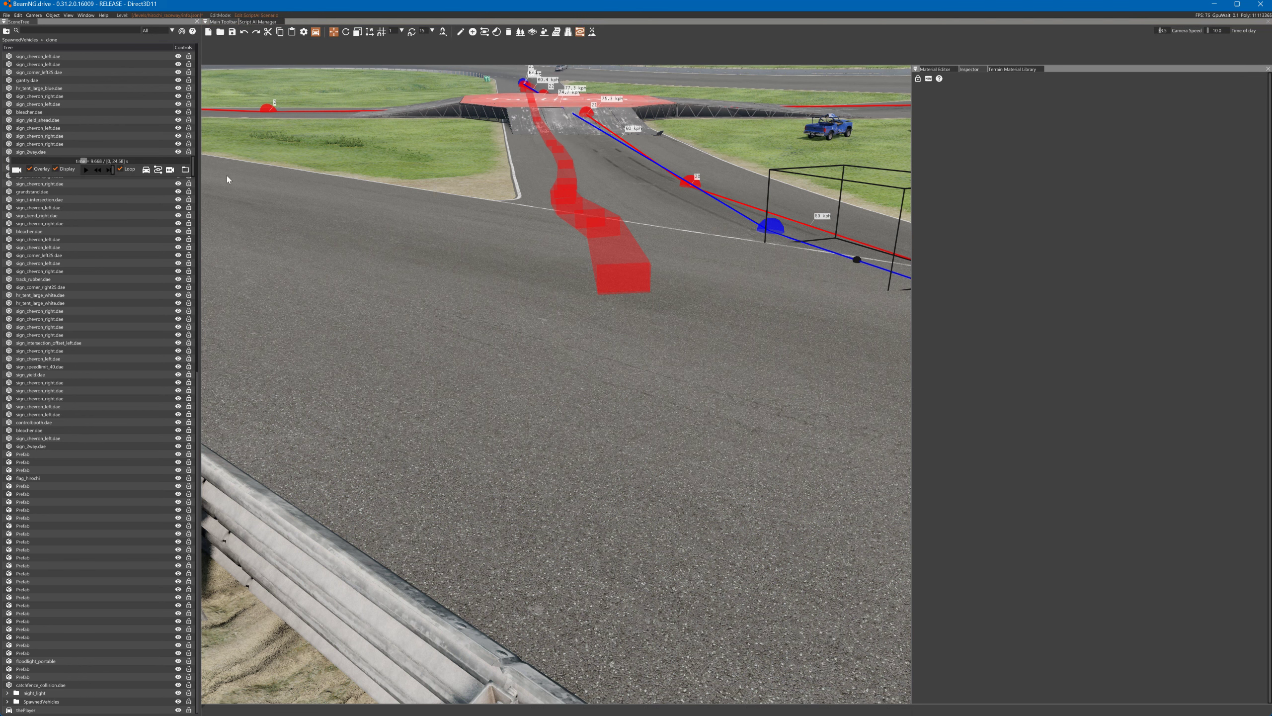
left_click(158, 170)
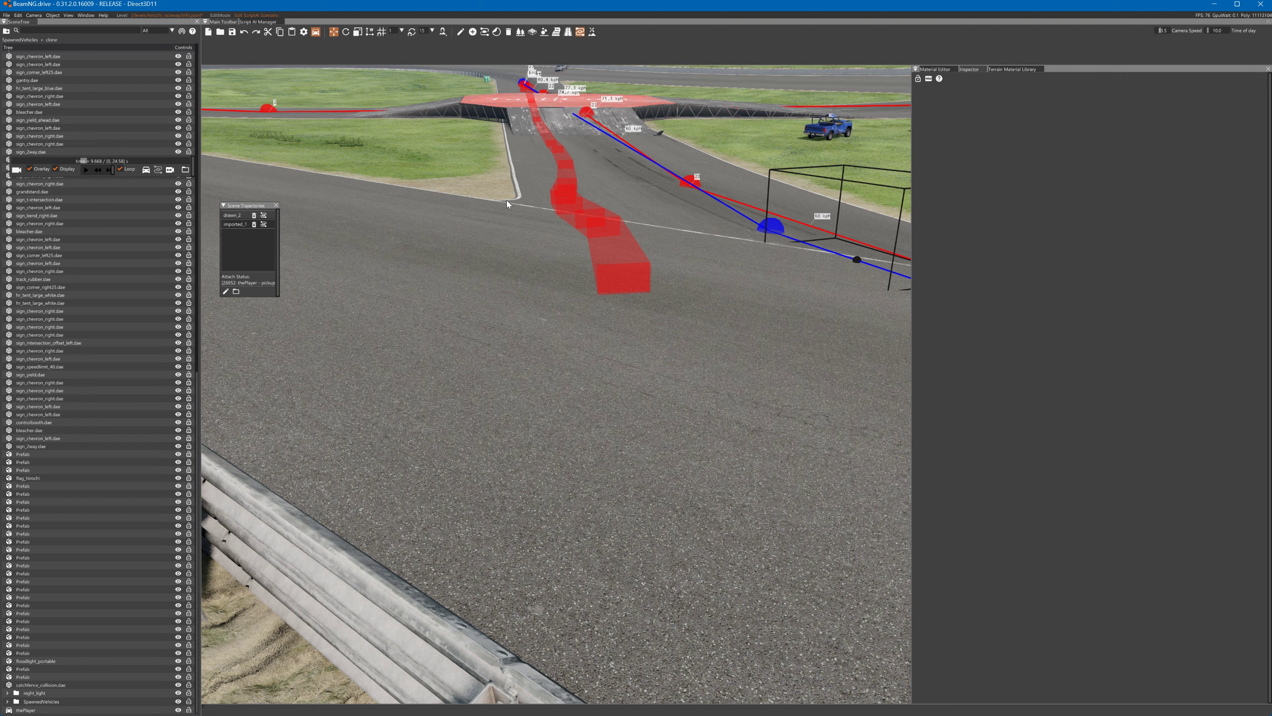
left_click(581, 32)
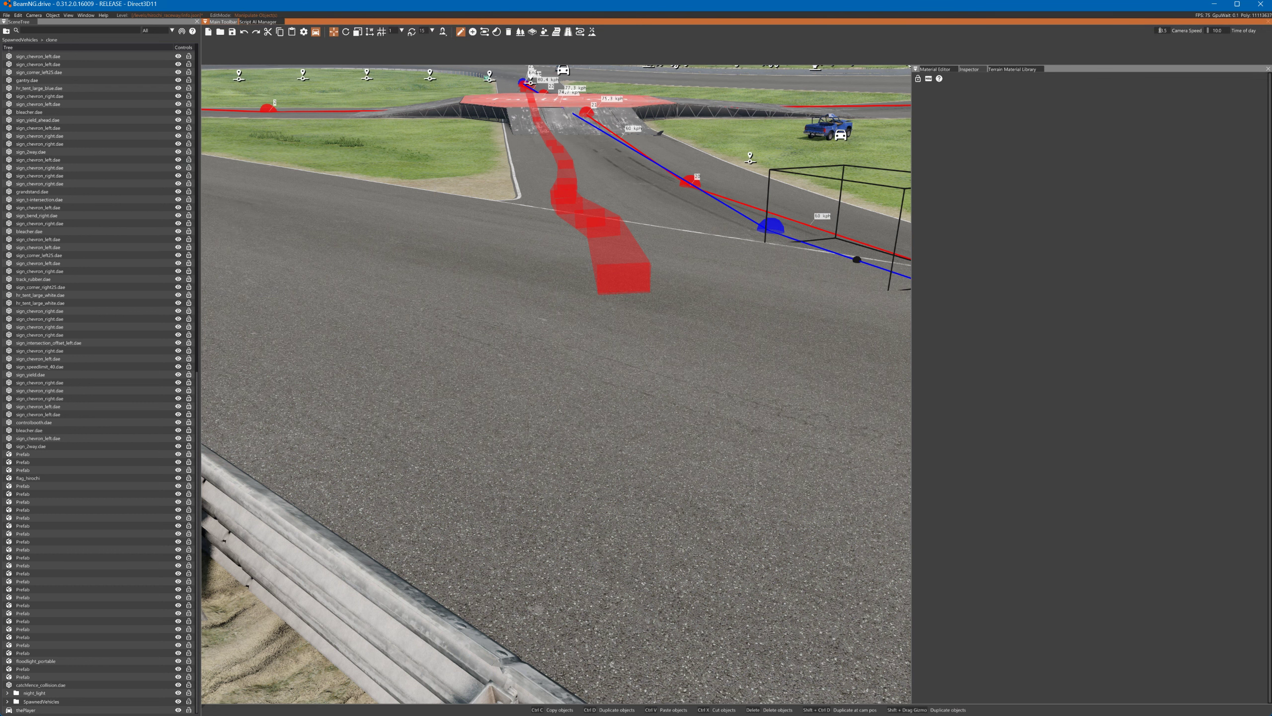
- Save the clone0 etk800 recording from the Script AI Manager under the suggested file name, and check its additional options
left_click(85, 15)
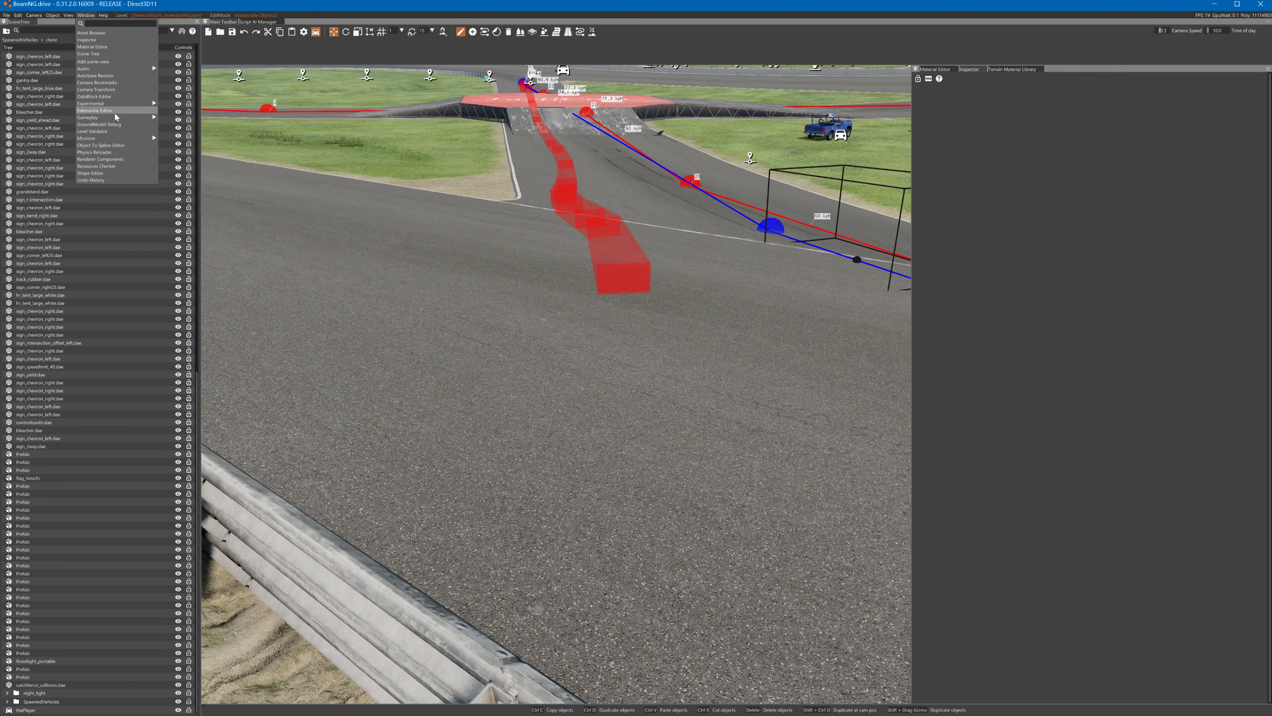
mouse_move(111, 138)
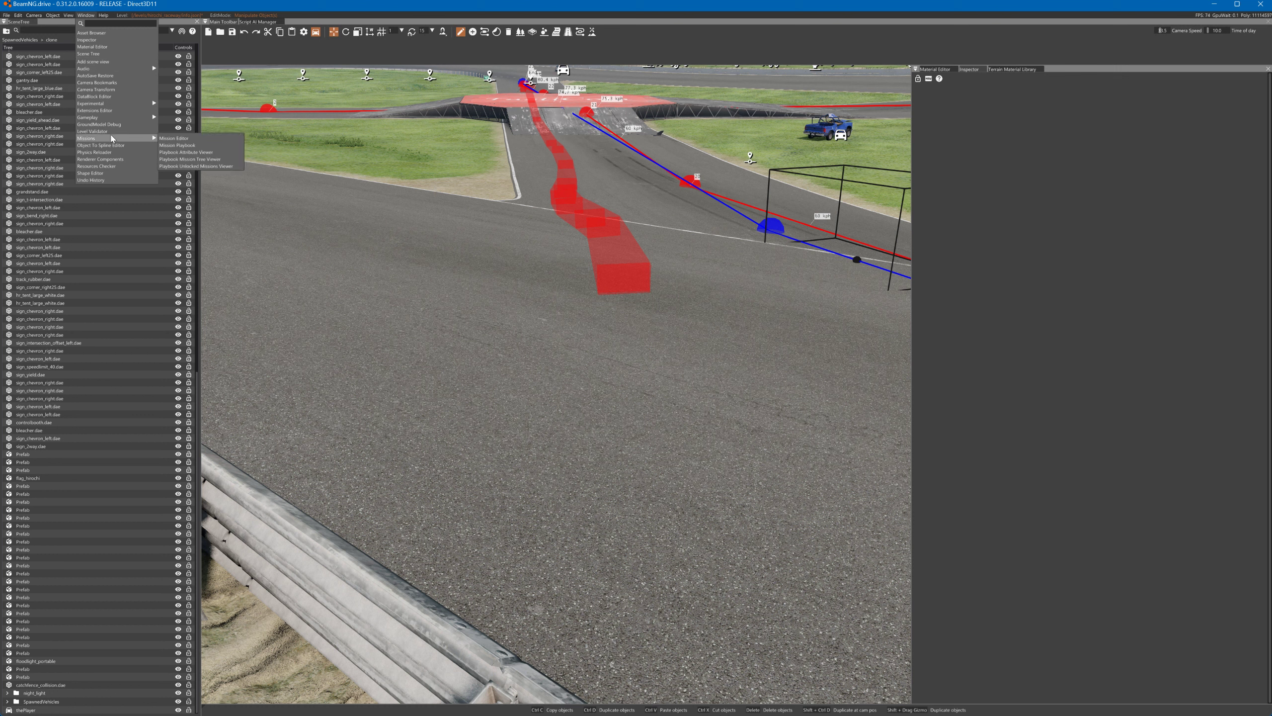
mouse_move(124, 103)
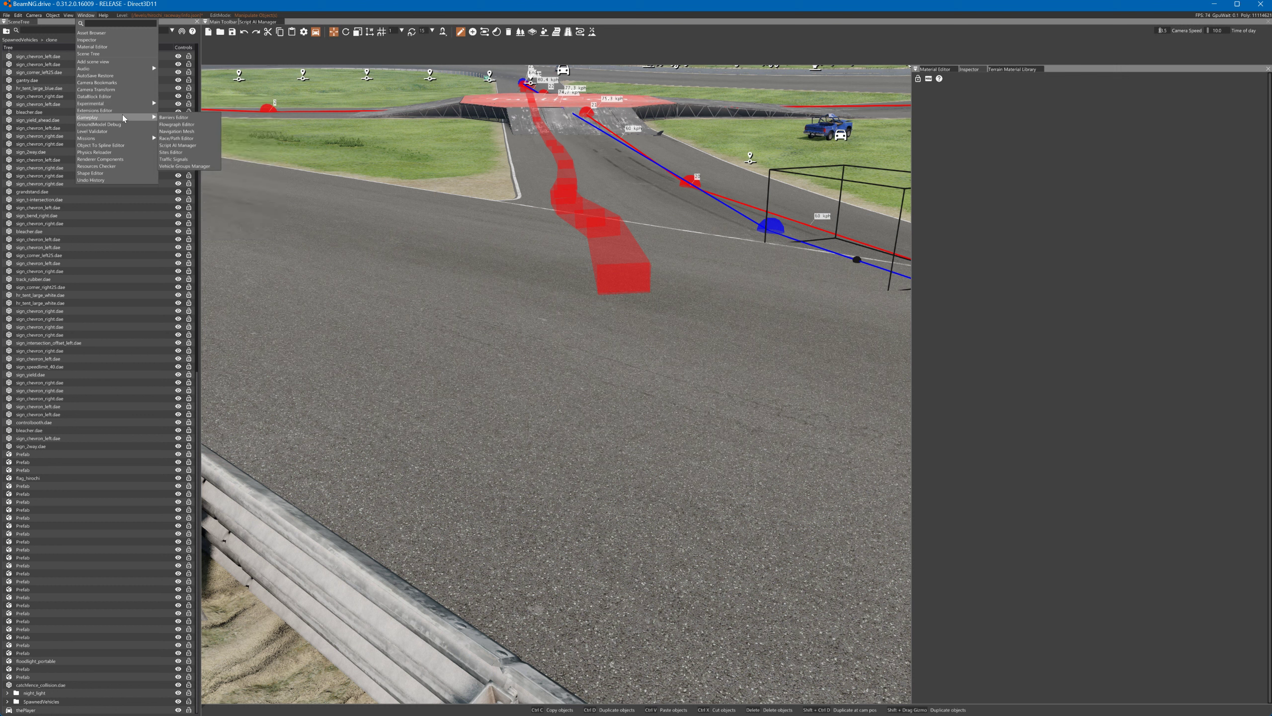
left_click(185, 144)
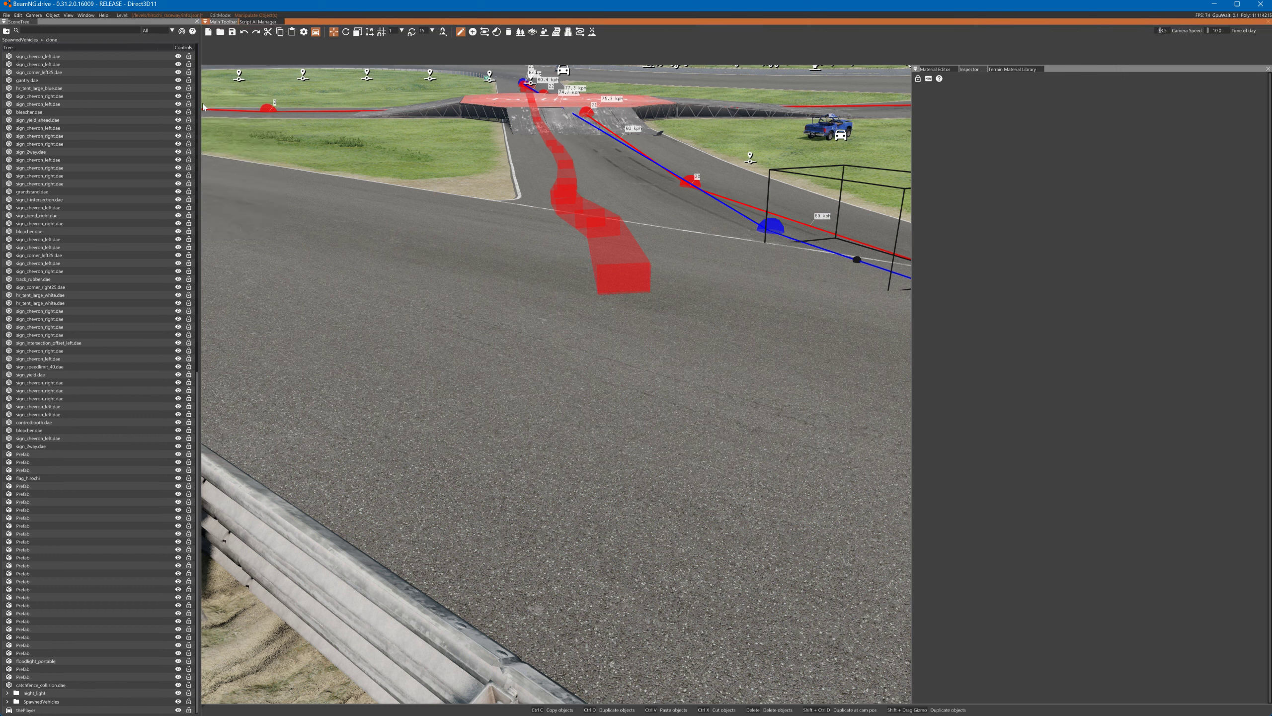
left_click(269, 22)
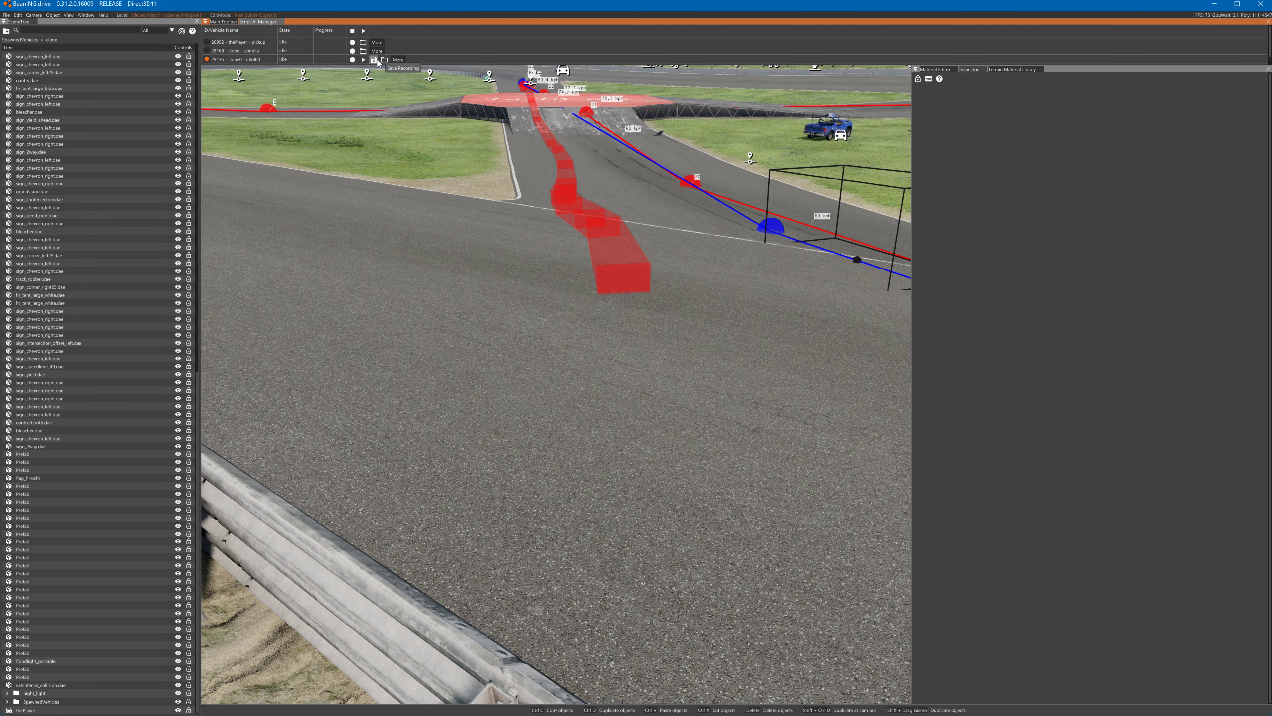
left_click(377, 60)
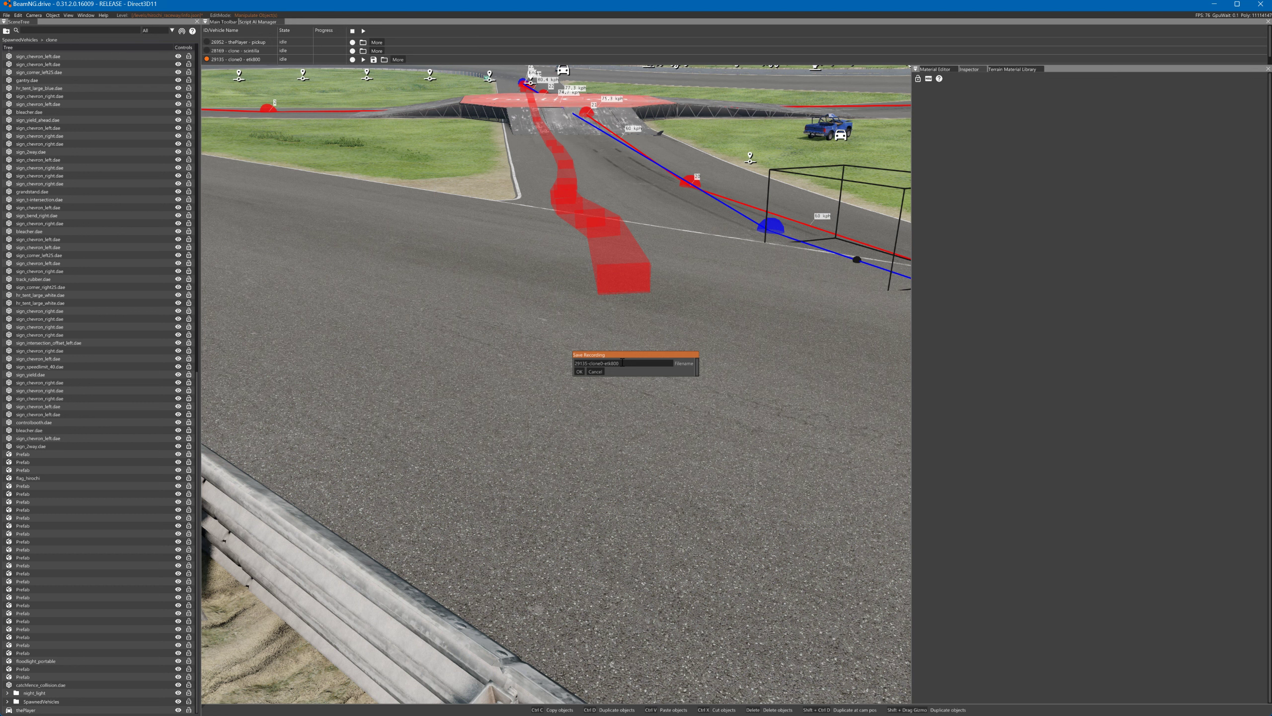
left_click(579, 371)
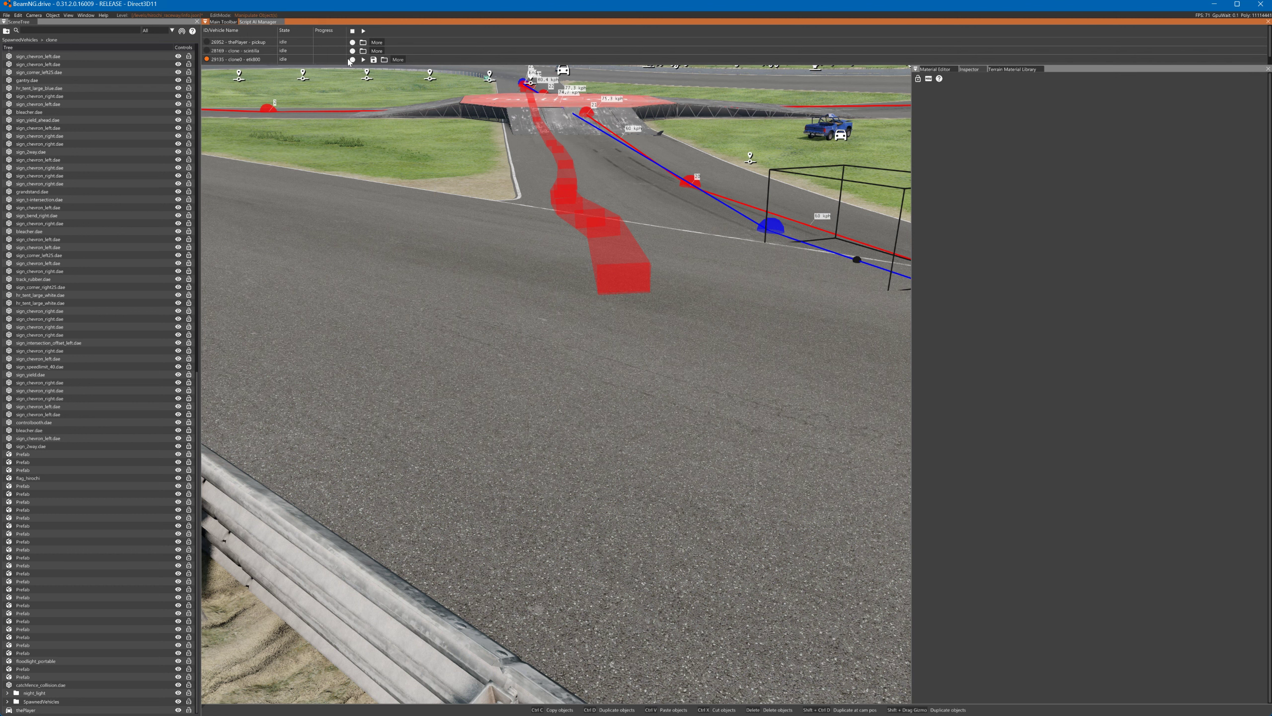
left_click(395, 60)
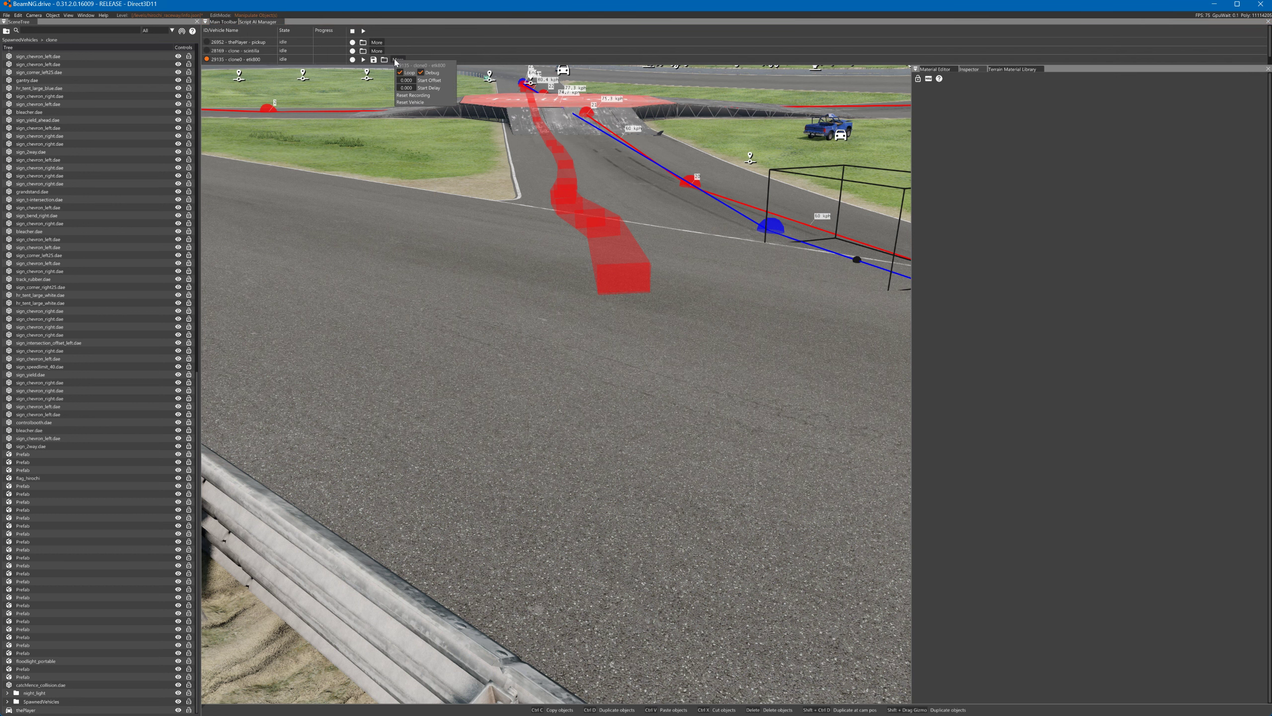
left_click(395, 60)
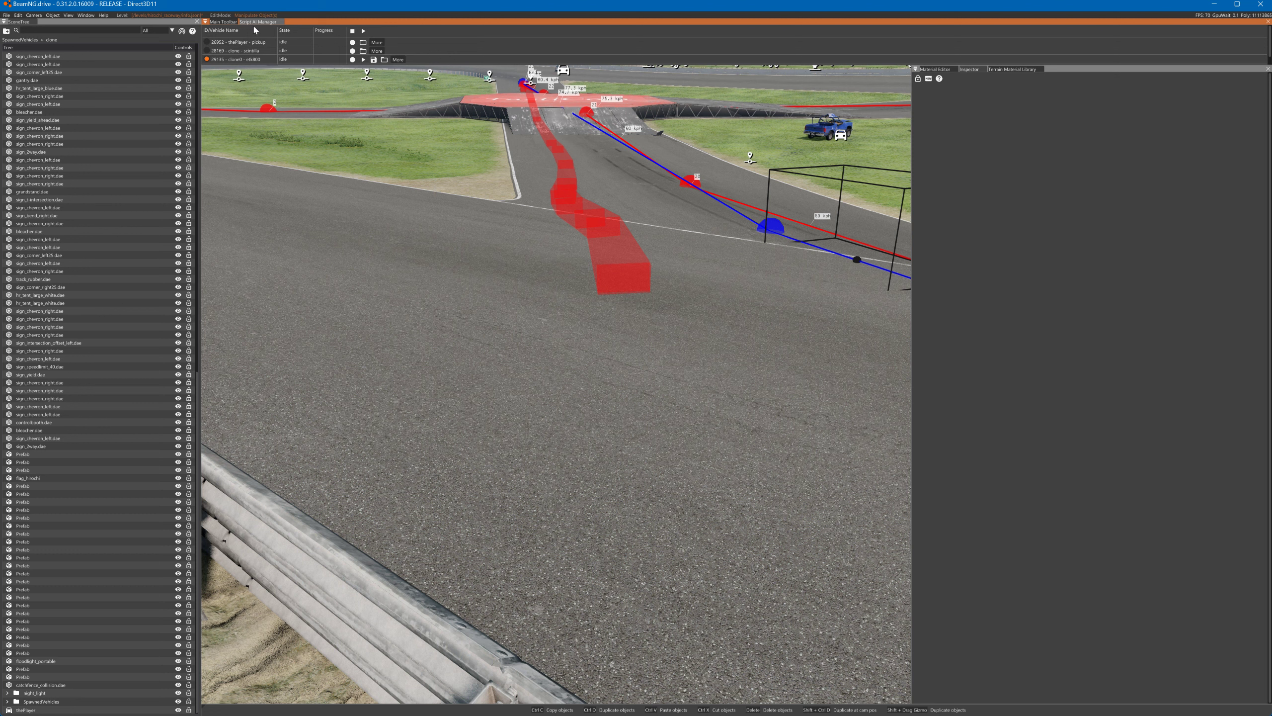
- Open the imported_1 trajectory in the ScriptAI Editor and reveal it on the map from a top-down view
left_click(88, 15)
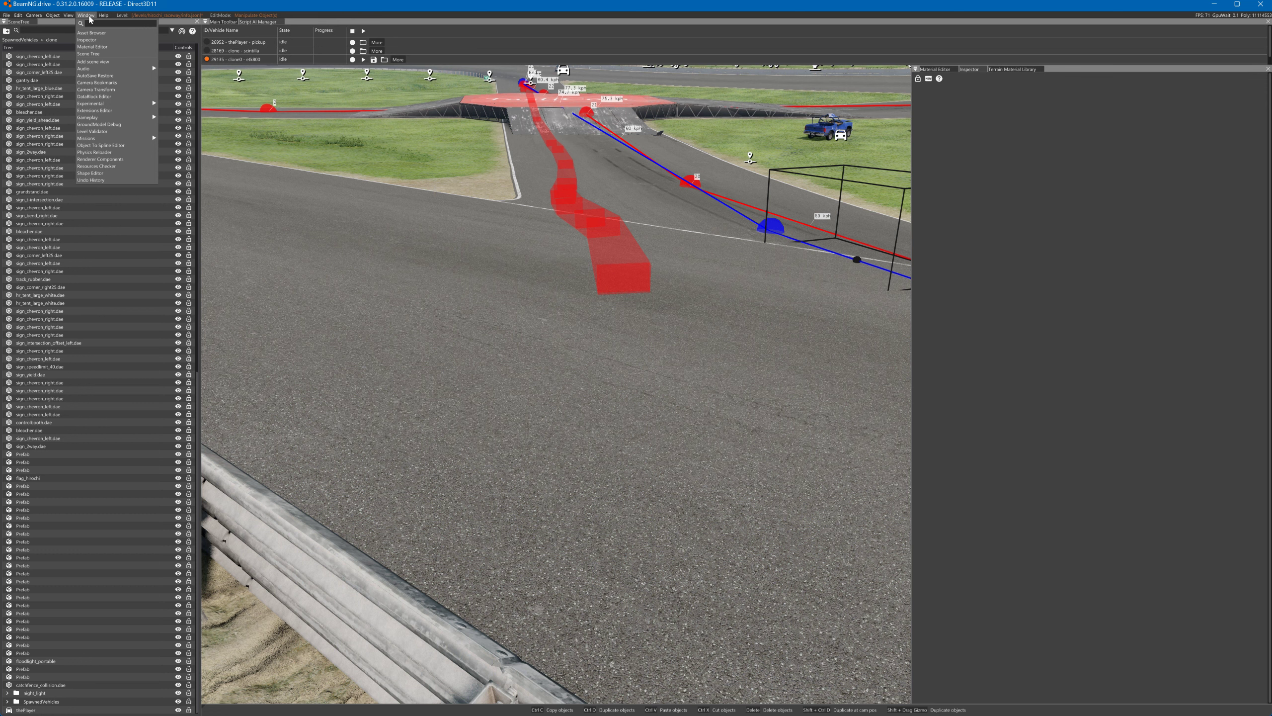
mouse_move(102, 119)
left_click(220, 21)
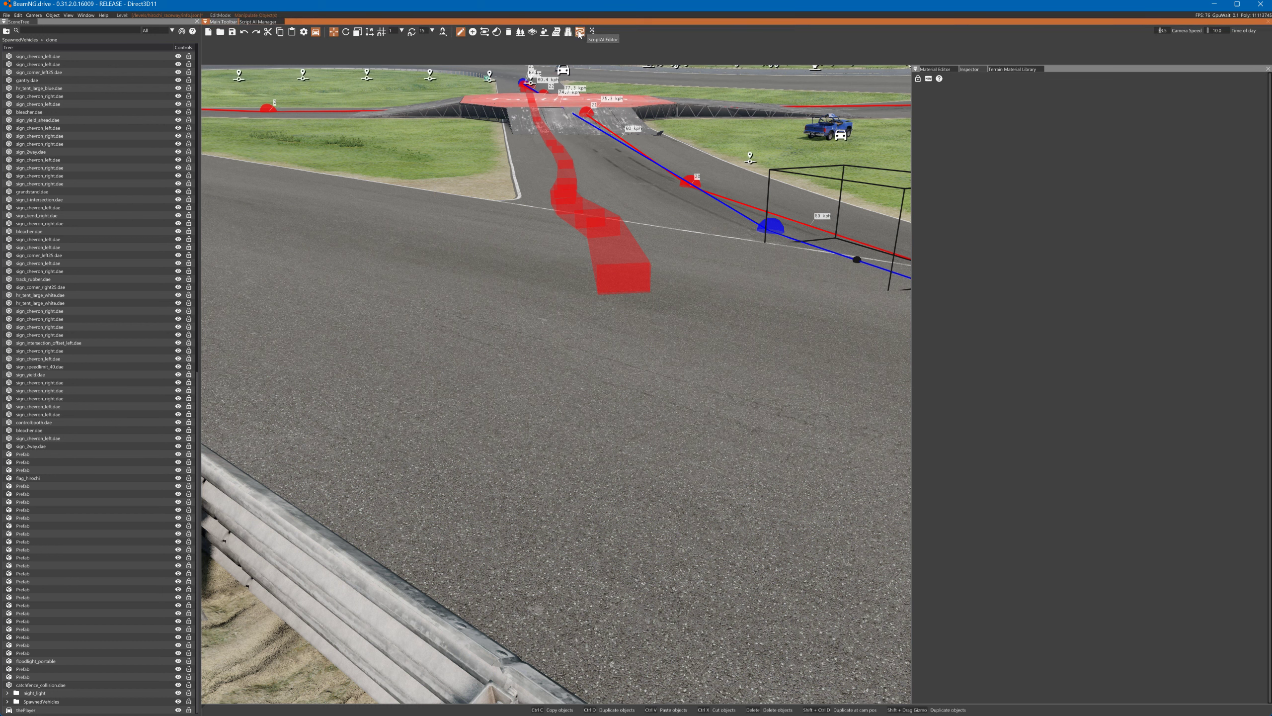
left_click(579, 32)
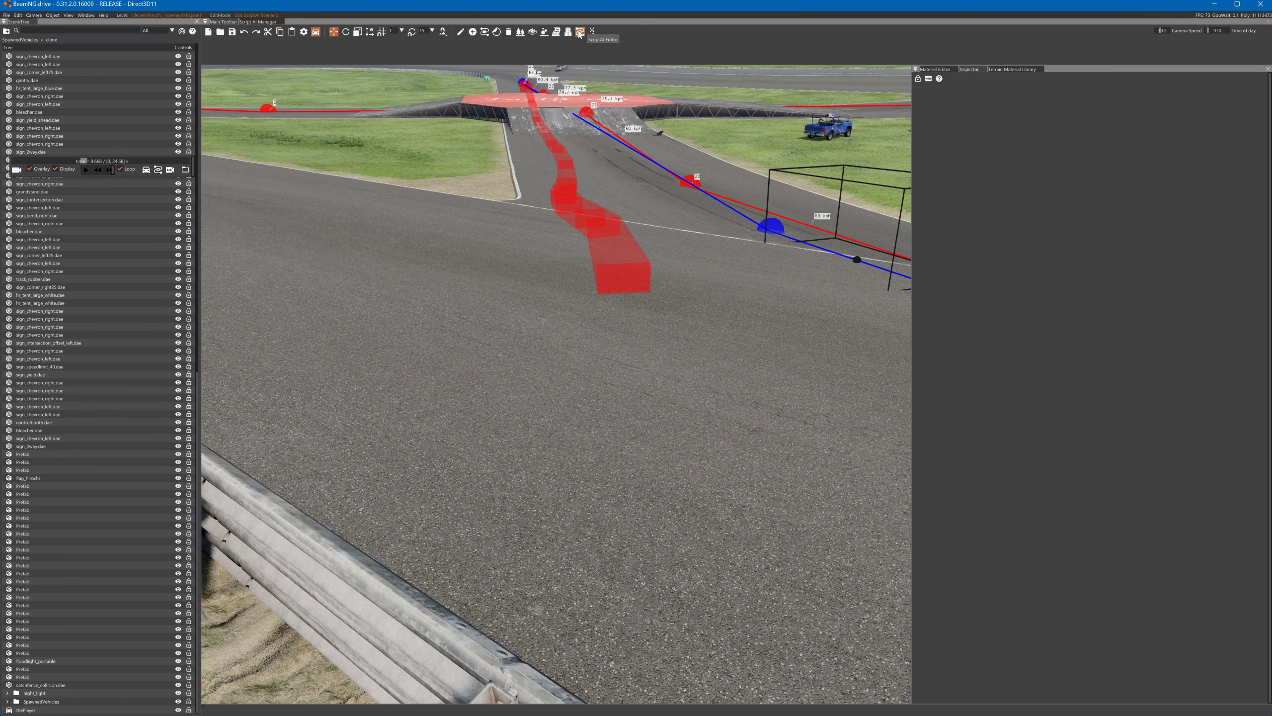
left_click(157, 170)
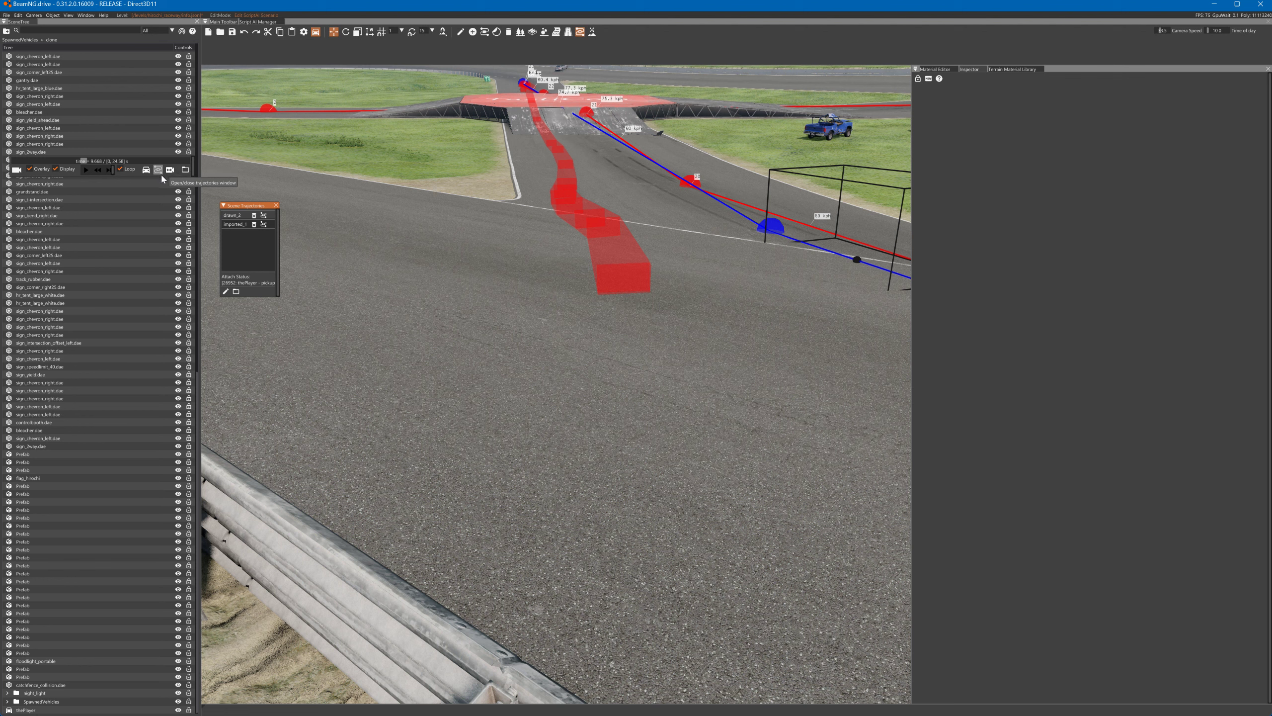
left_click(236, 224)
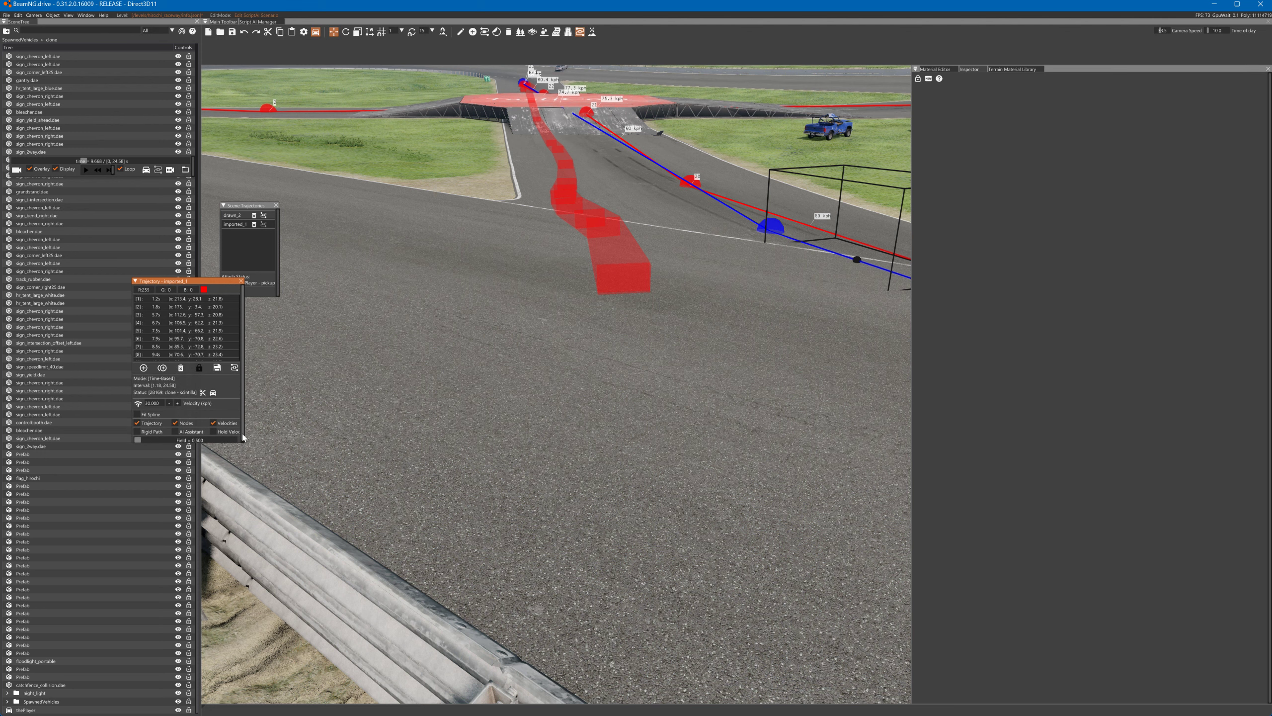
left_click(234, 368)
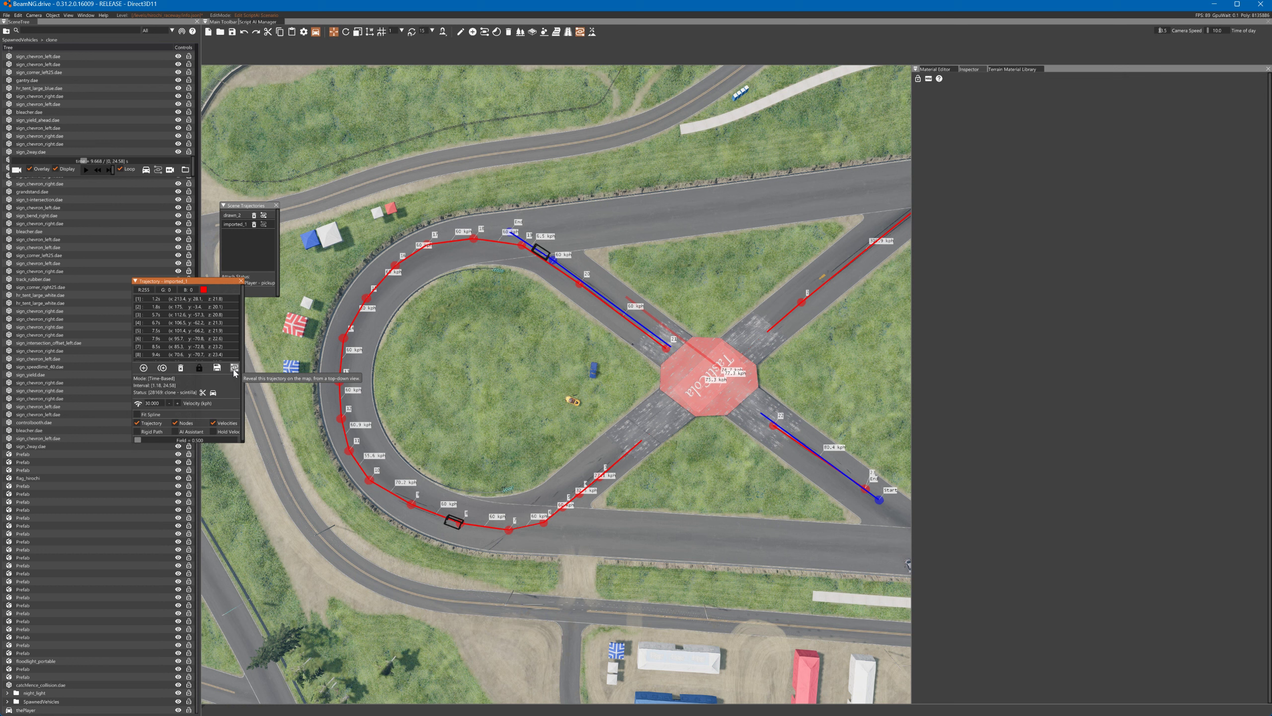
- Review the display and velocity options of the imported_1 trajectory, and move its window clear of the scene trajectories list
left_click(233, 225)
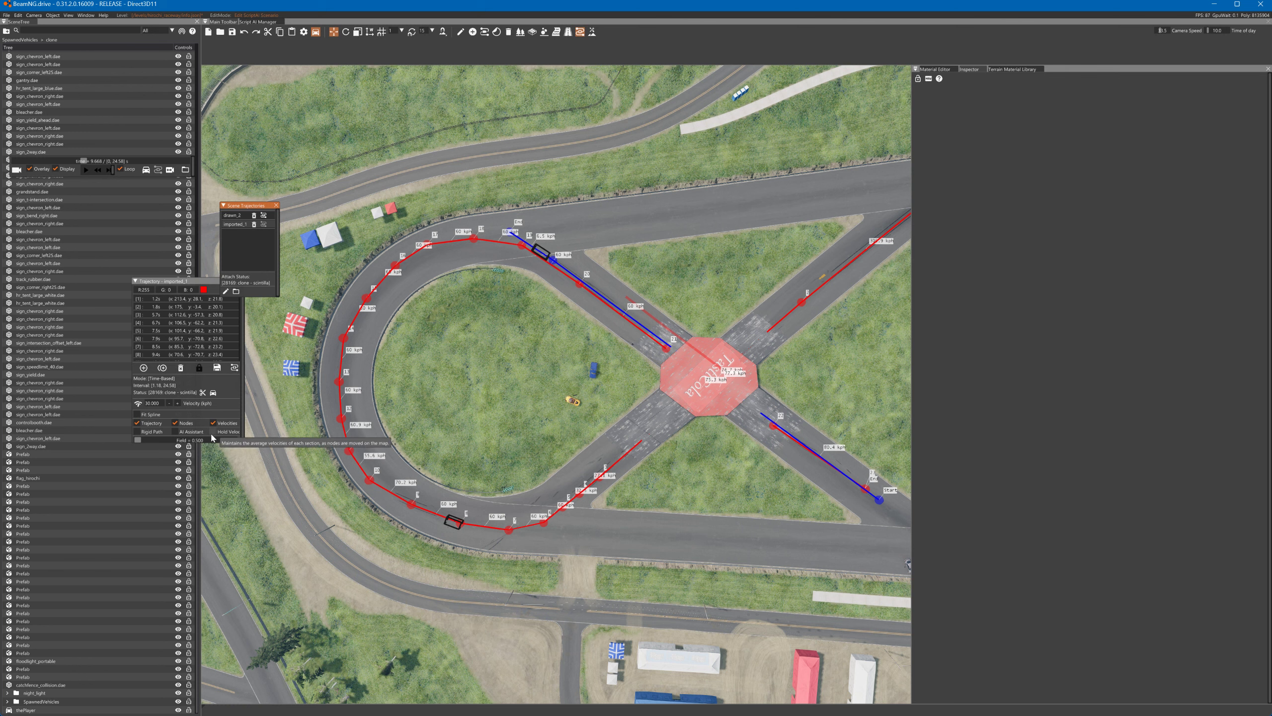
scroll(186, 442, "down", 1)
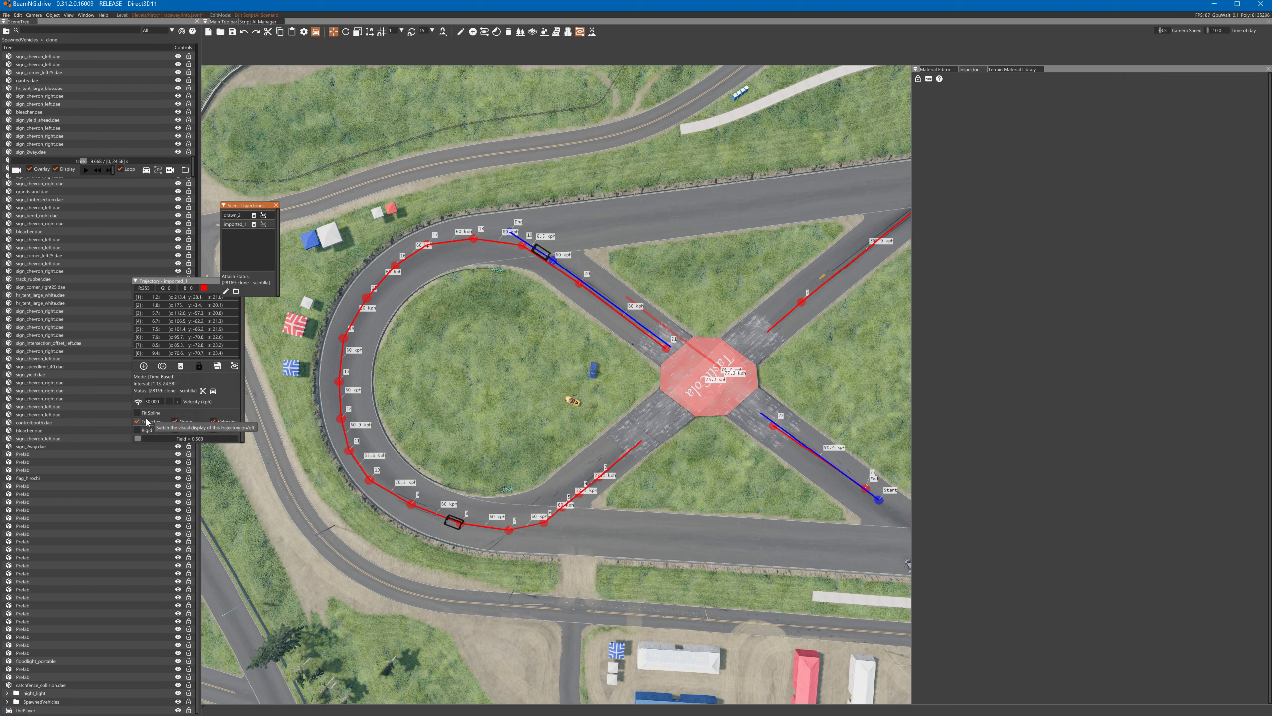
left_click(167, 380)
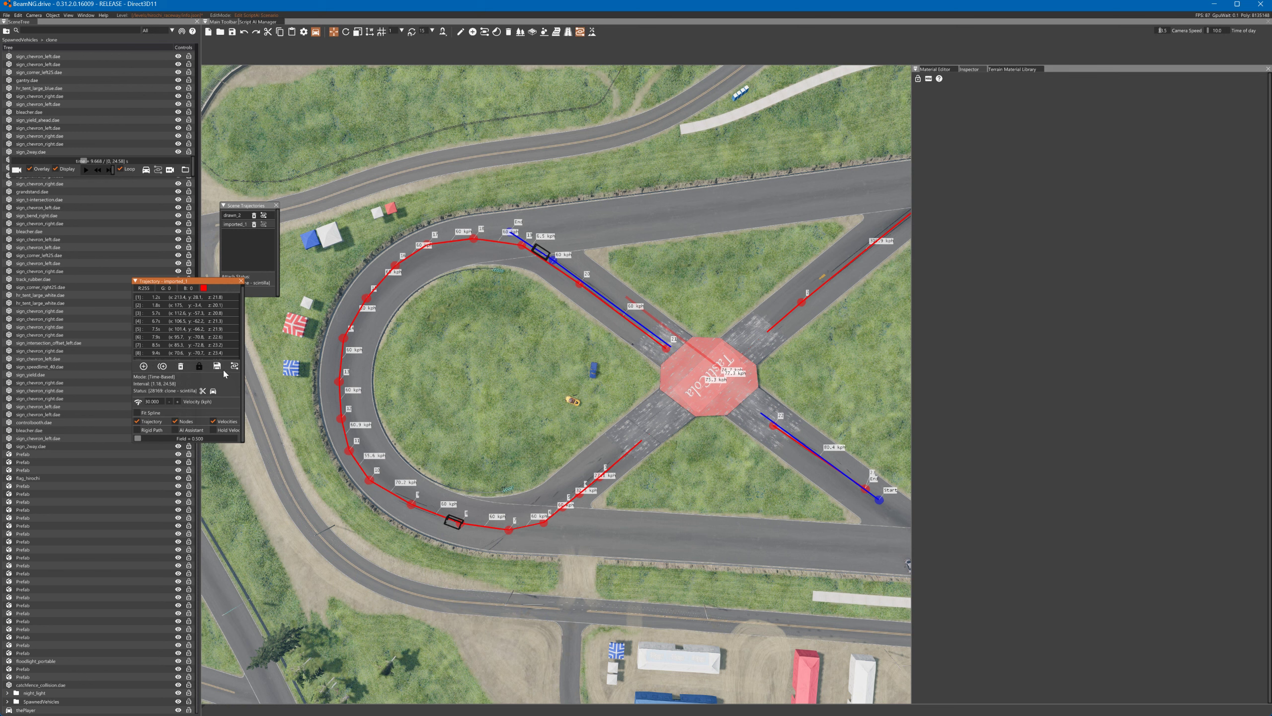
left_click_drag(225, 283, 185, 272)
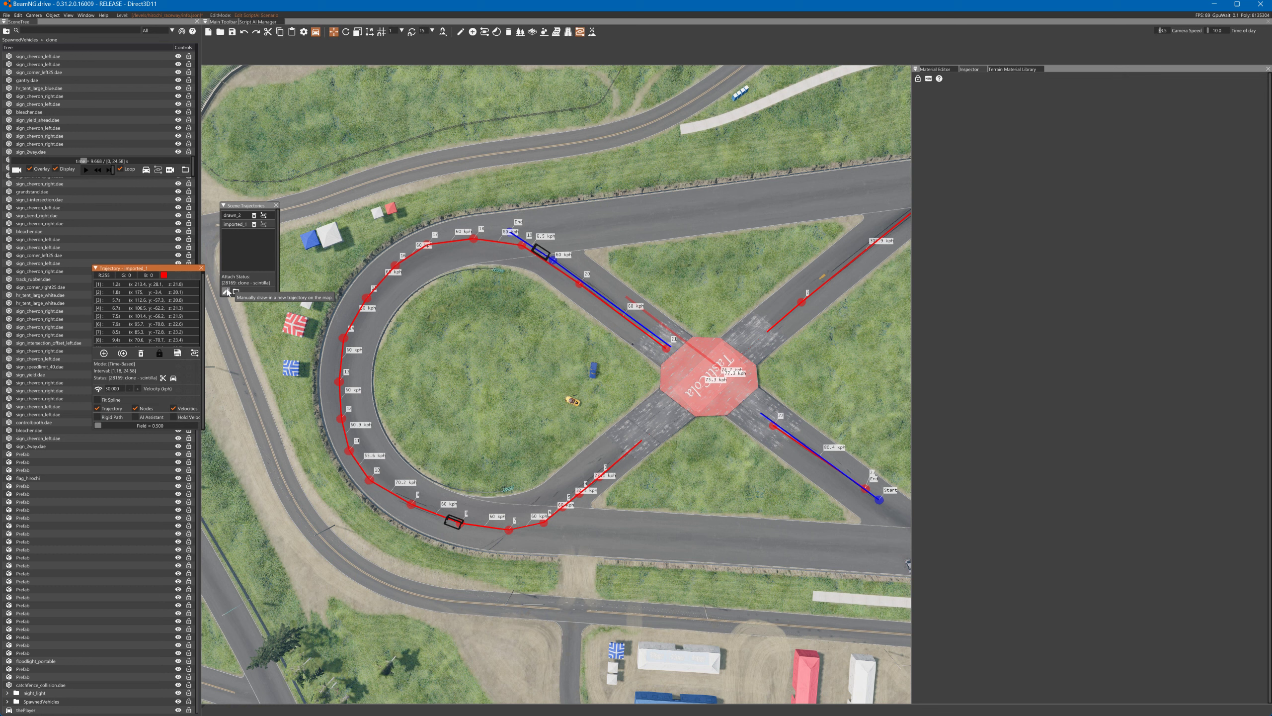
- Draw a new green velocity-based trajectory with five nodes along the upper straight toward the curve, and finish it
left_click(227, 292)
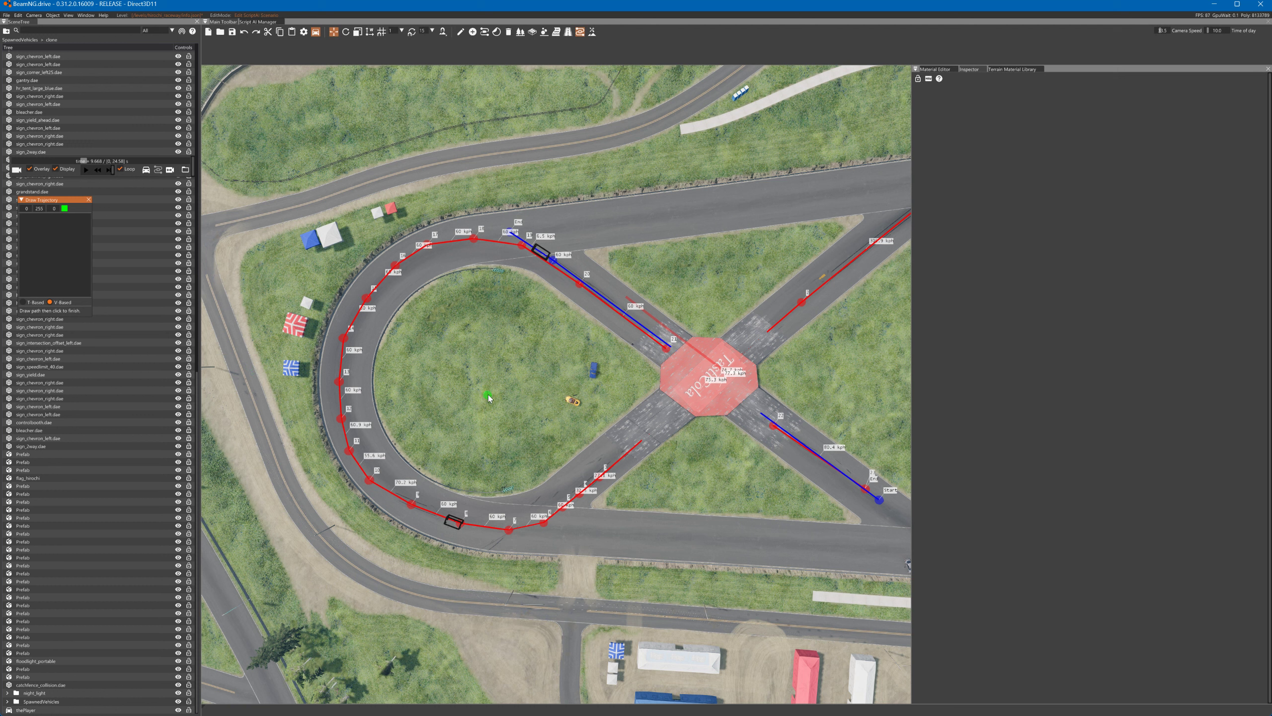
left_click(881, 189)
left_click(770, 201)
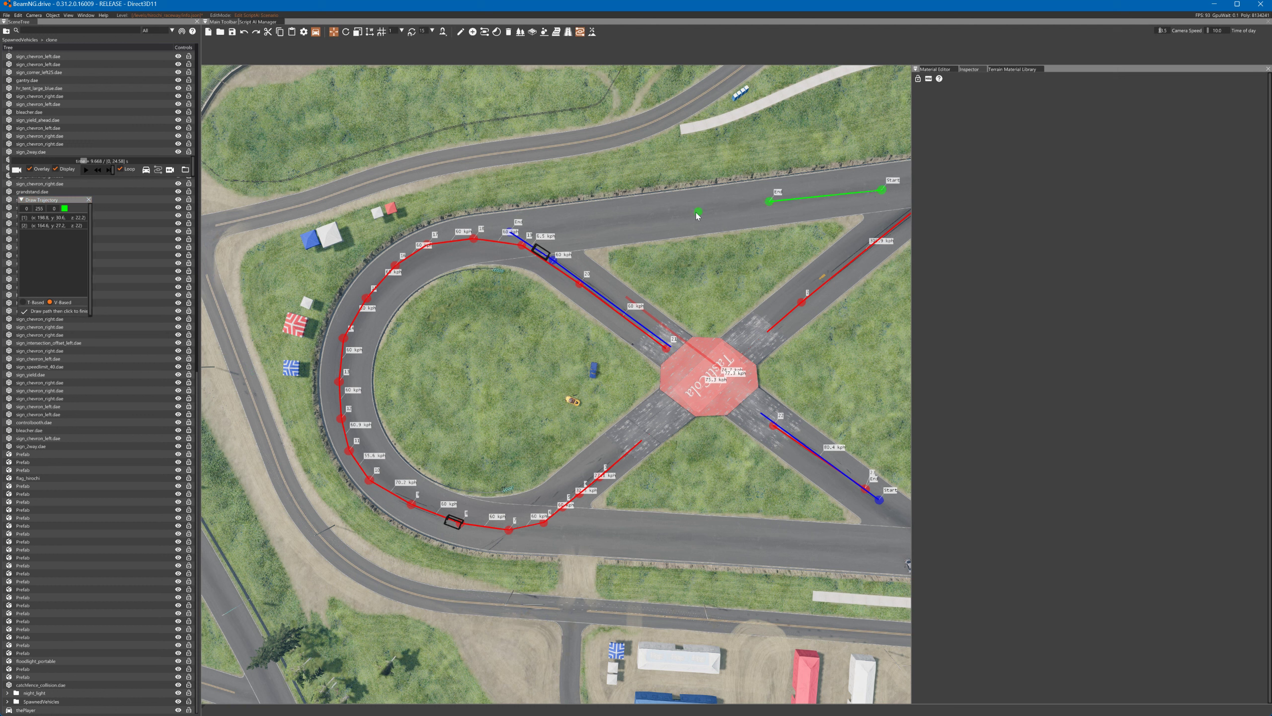
left_click(685, 212)
left_click(600, 224)
left_click(537, 229)
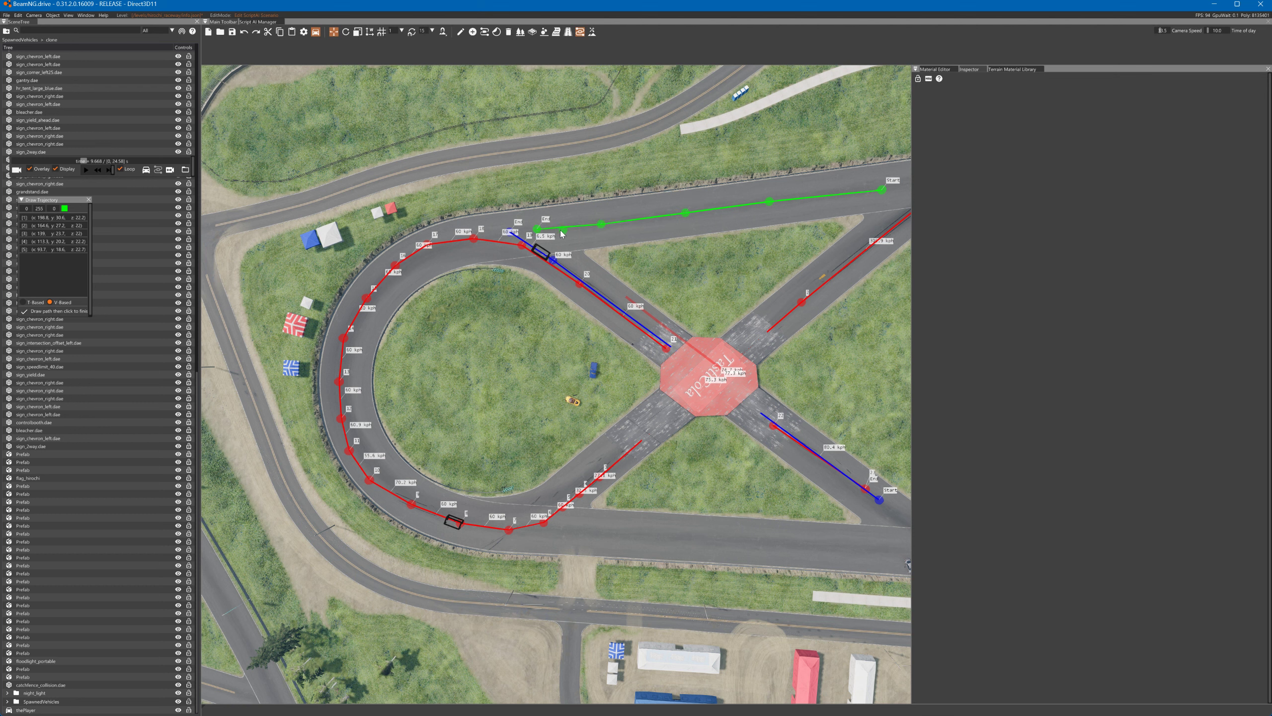
left_click(23, 312)
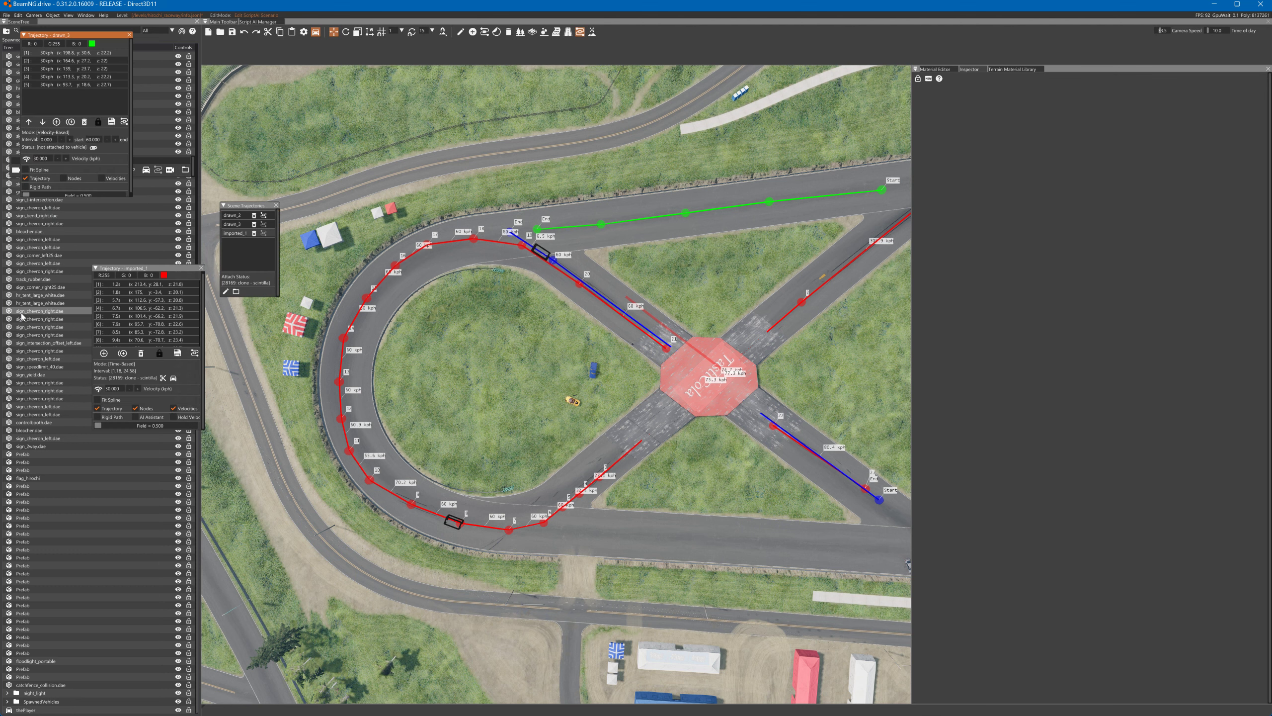
- Check the attachment status of the drawn_2 and drawn_3 trajectories in the scene trajectories list
left_click(236, 225)
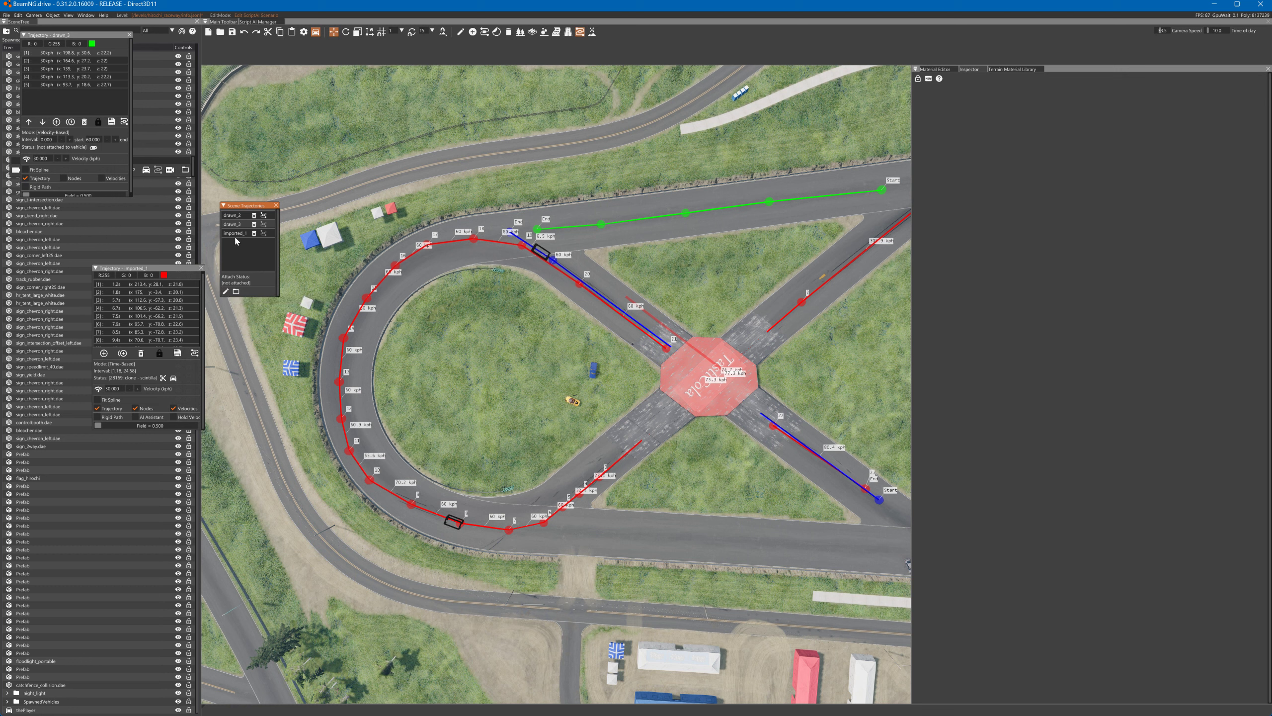
left_click(236, 215)
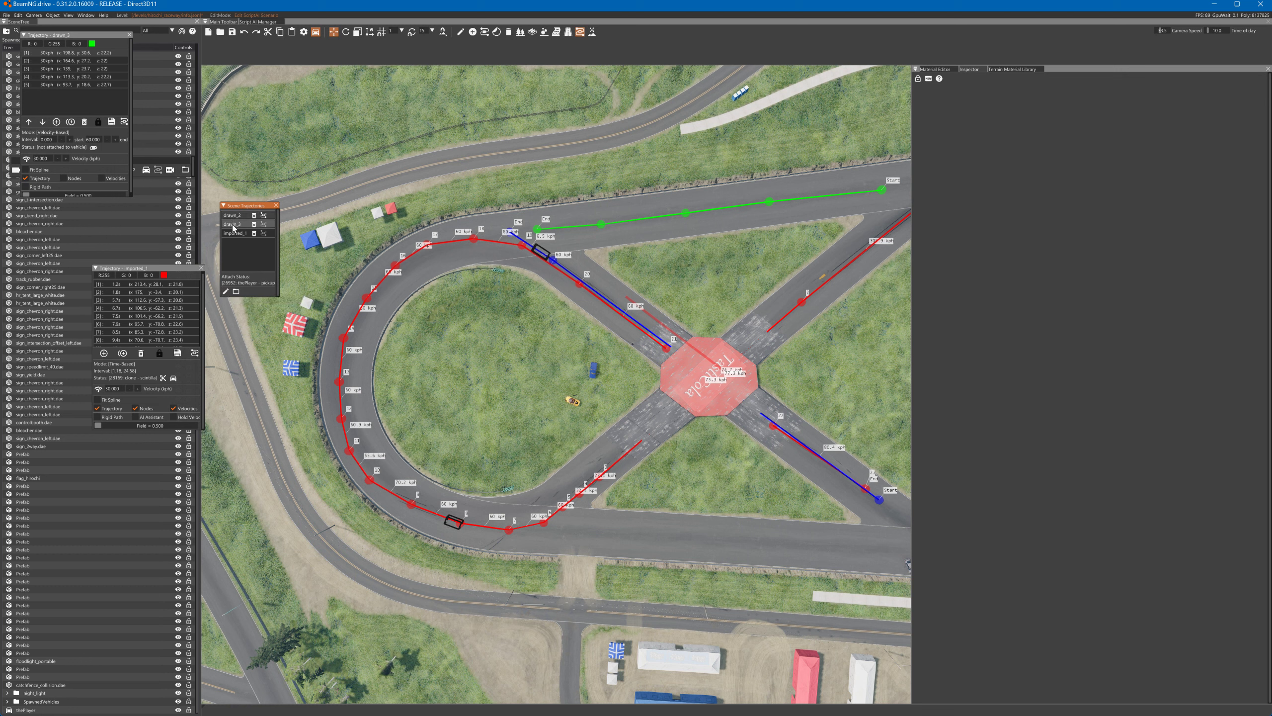
left_click(236, 225)
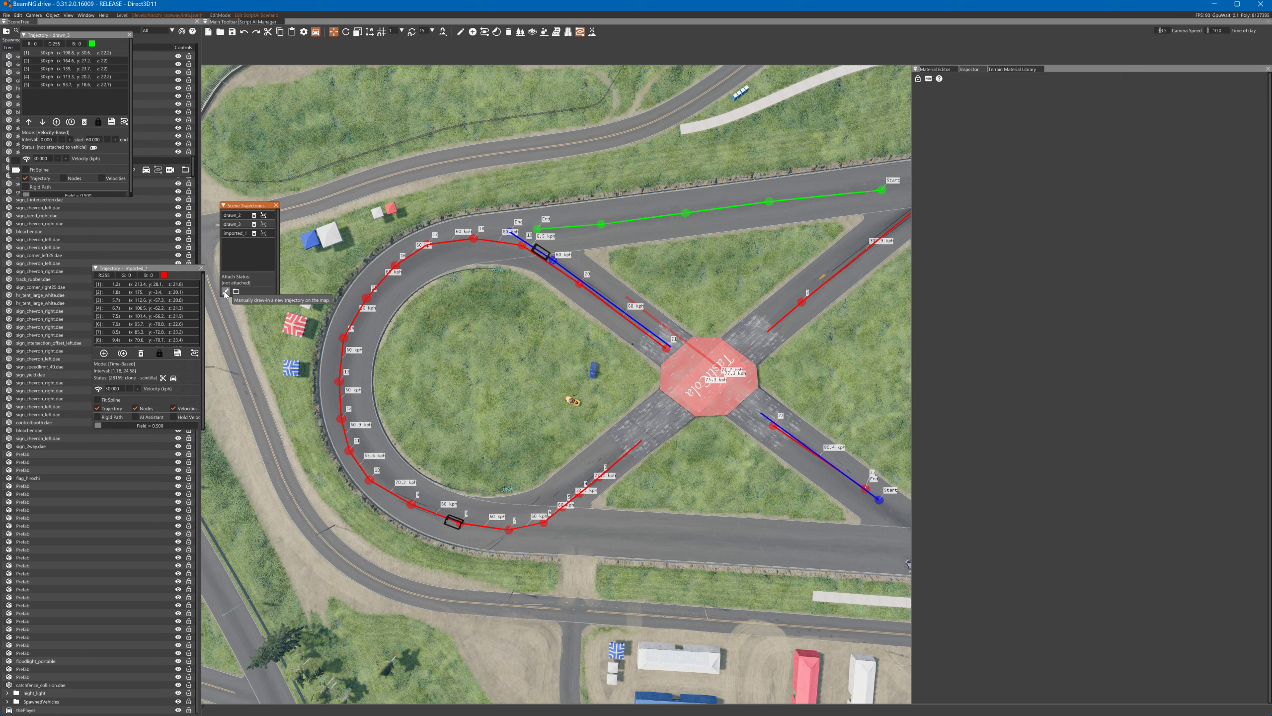
left_click(263, 225)
left_click(263, 226)
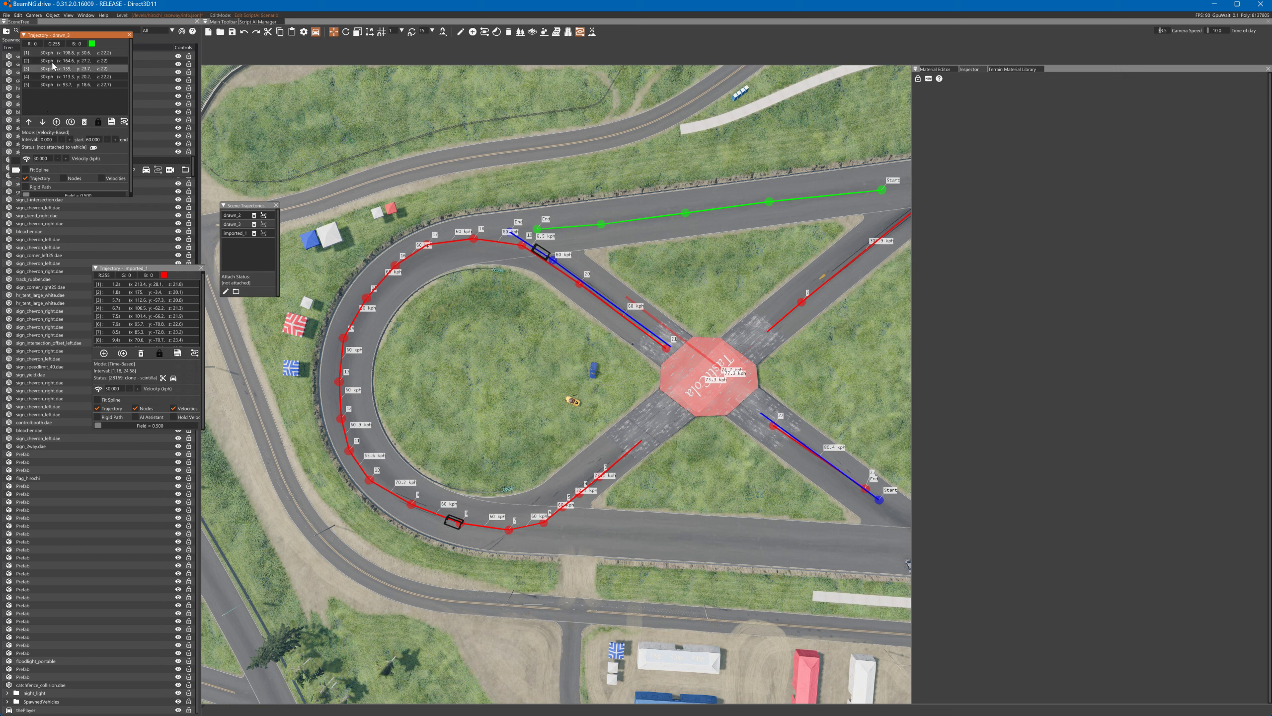
- Increase the velocity of the second node in the drawn_3 trajectory, and display its line segment velocities on the map
left_click(32, 123)
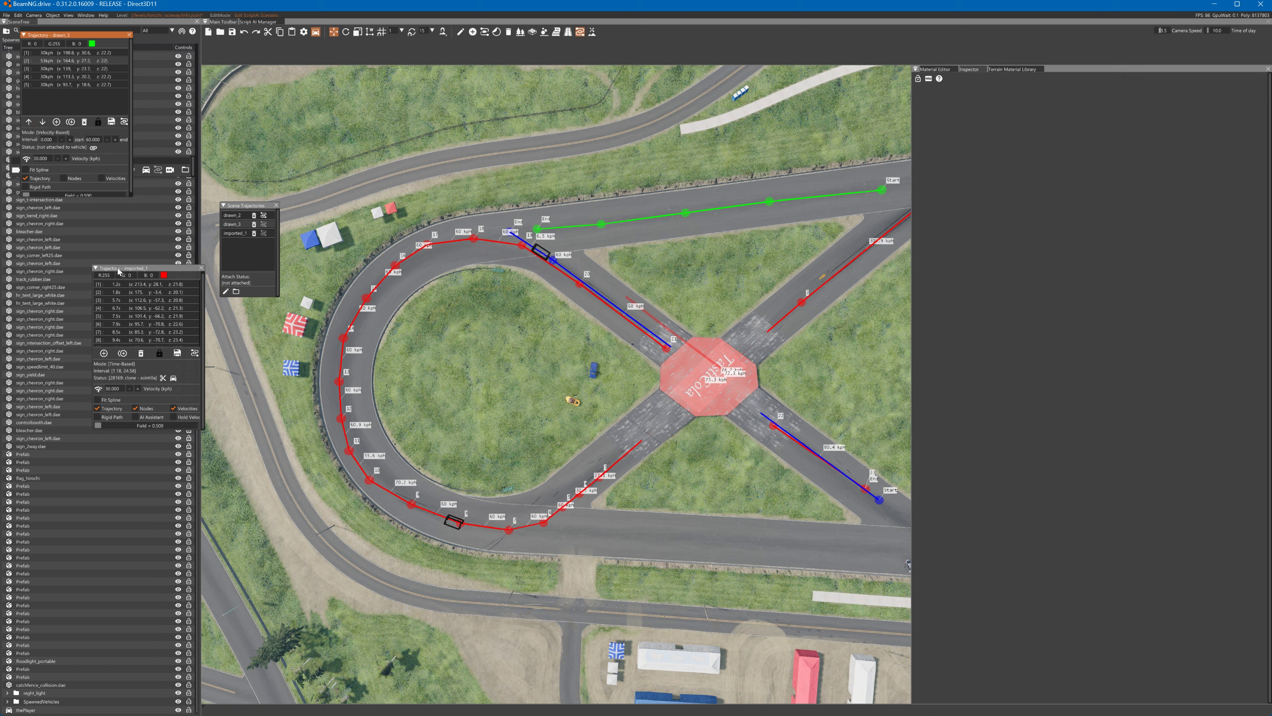
left_click(229, 226)
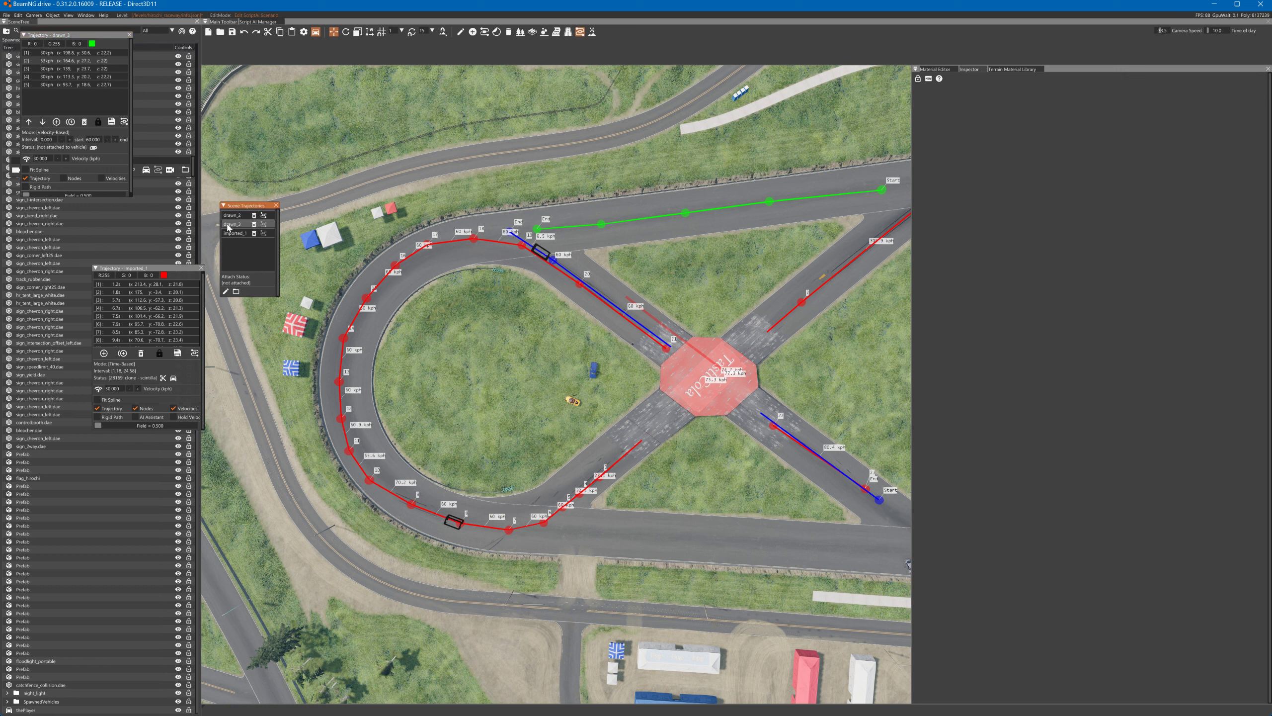
left_click(264, 225)
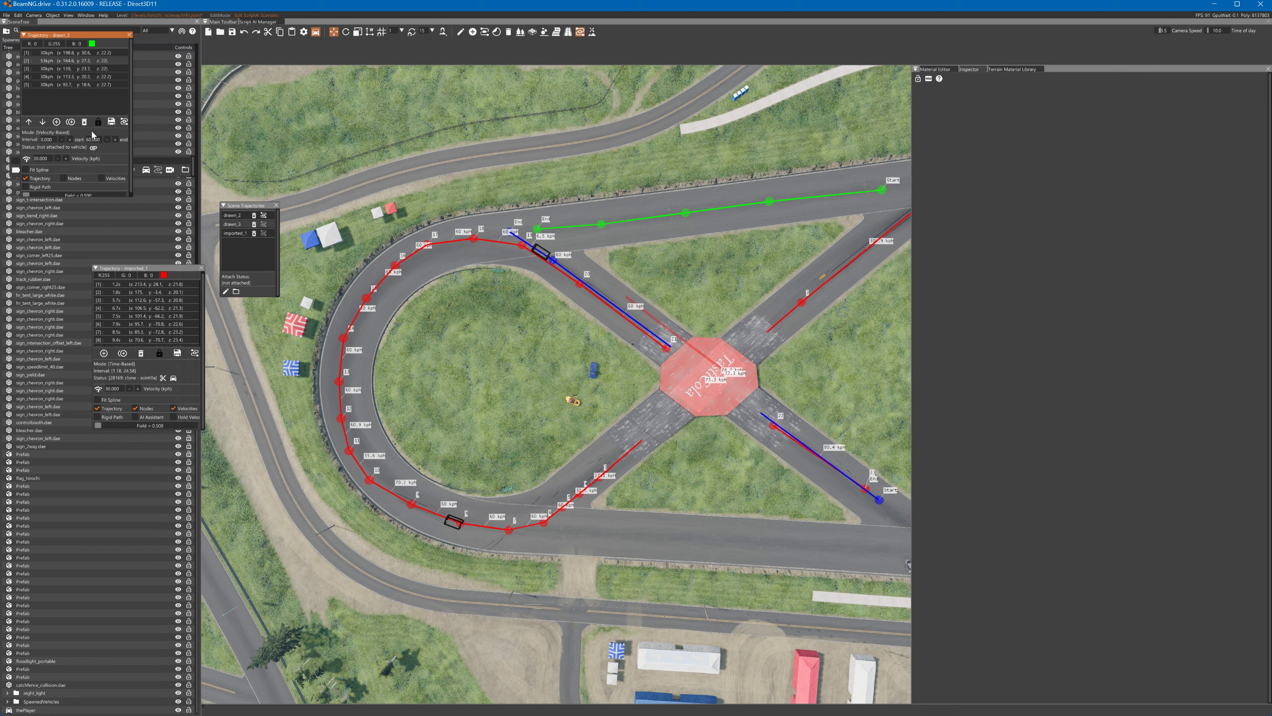
left_click(102, 178)
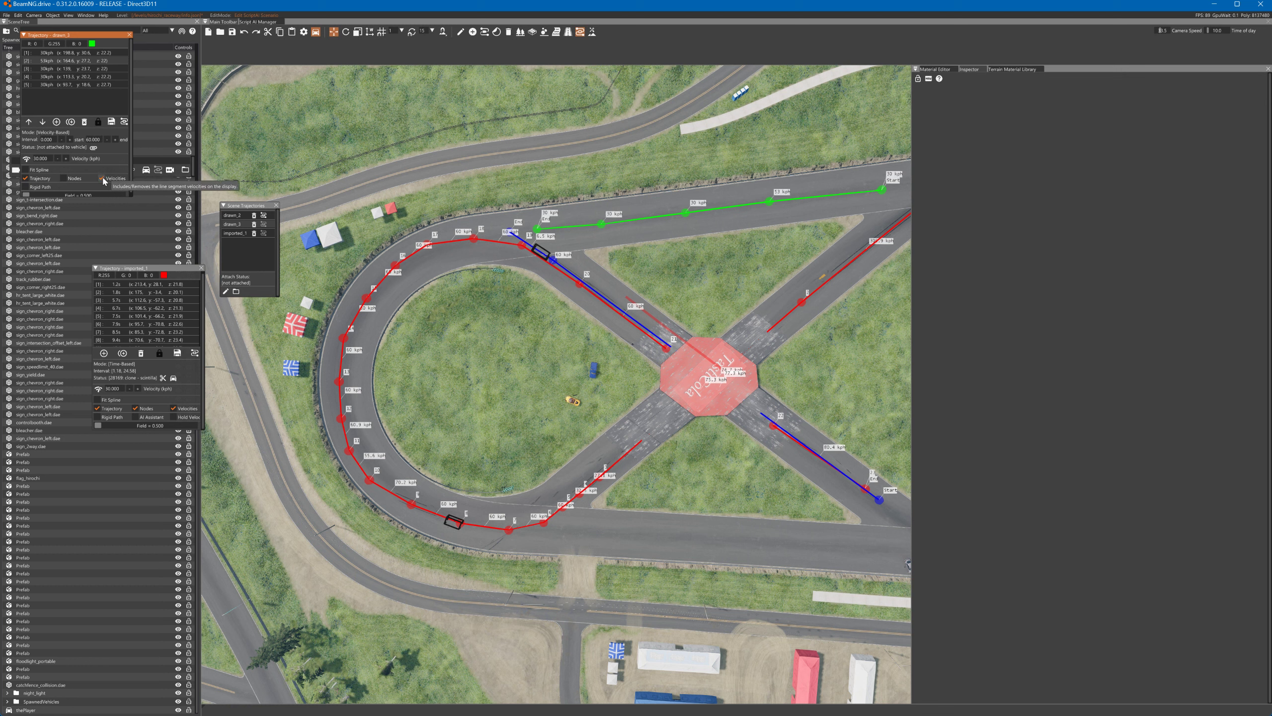
- Reposition the three middle nodes of the green drawn_3 trajectory along the upper straight
left_click_drag(771, 202, 777, 204)
left_click_drag(685, 212, 583, 222)
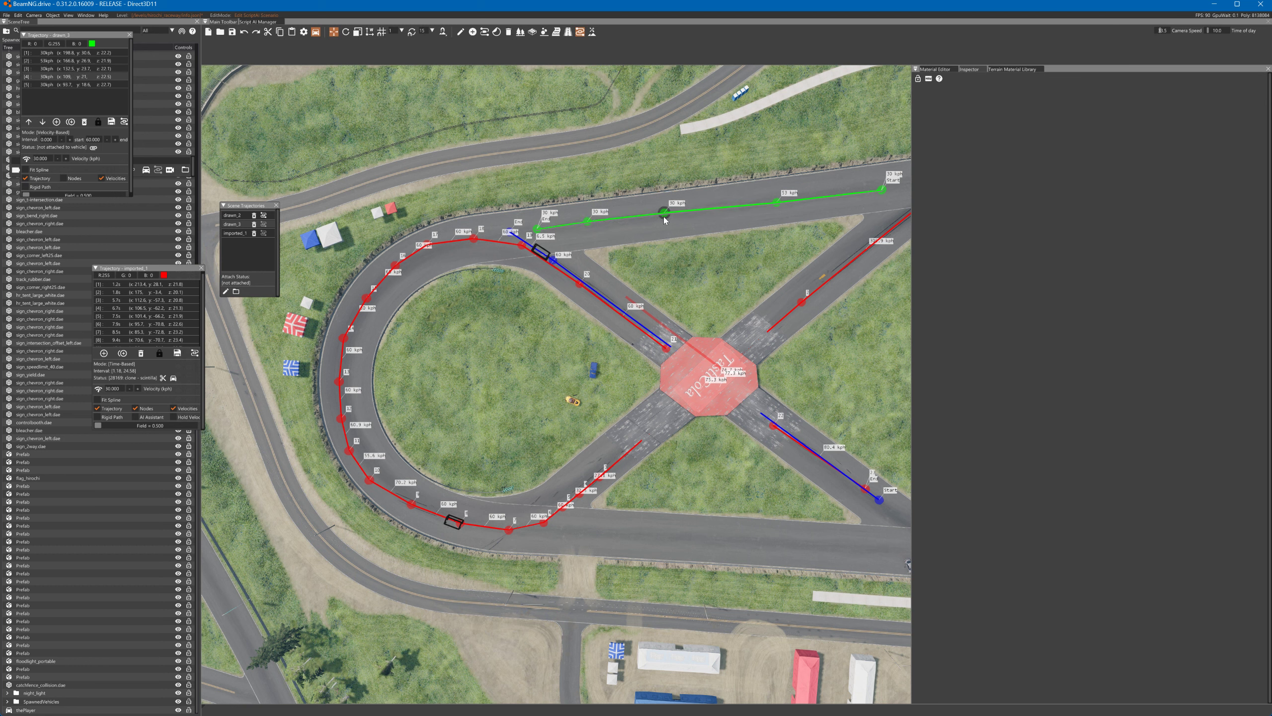
left_click_drag(665, 214, 659, 217)
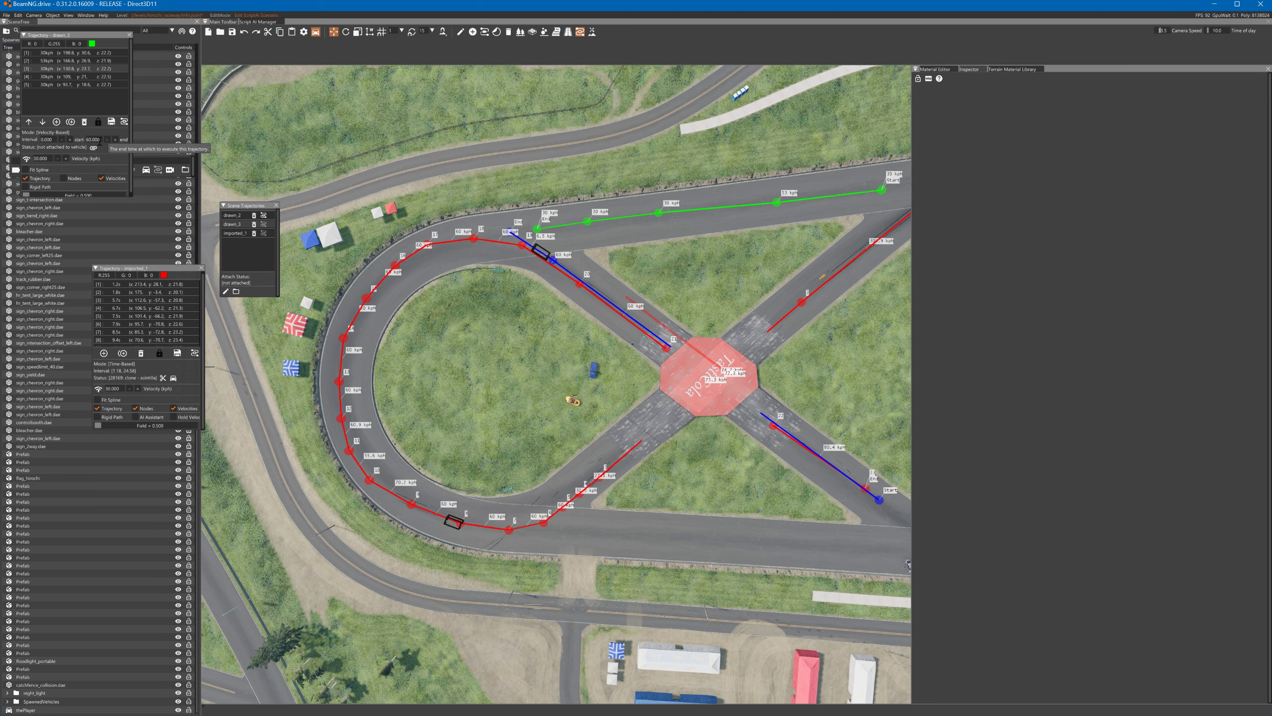
- Attach the drawn_3 trajectory to thePlayer pickup, move its window clear of the playback controls, and run and stop the scenario
left_click(95, 148)
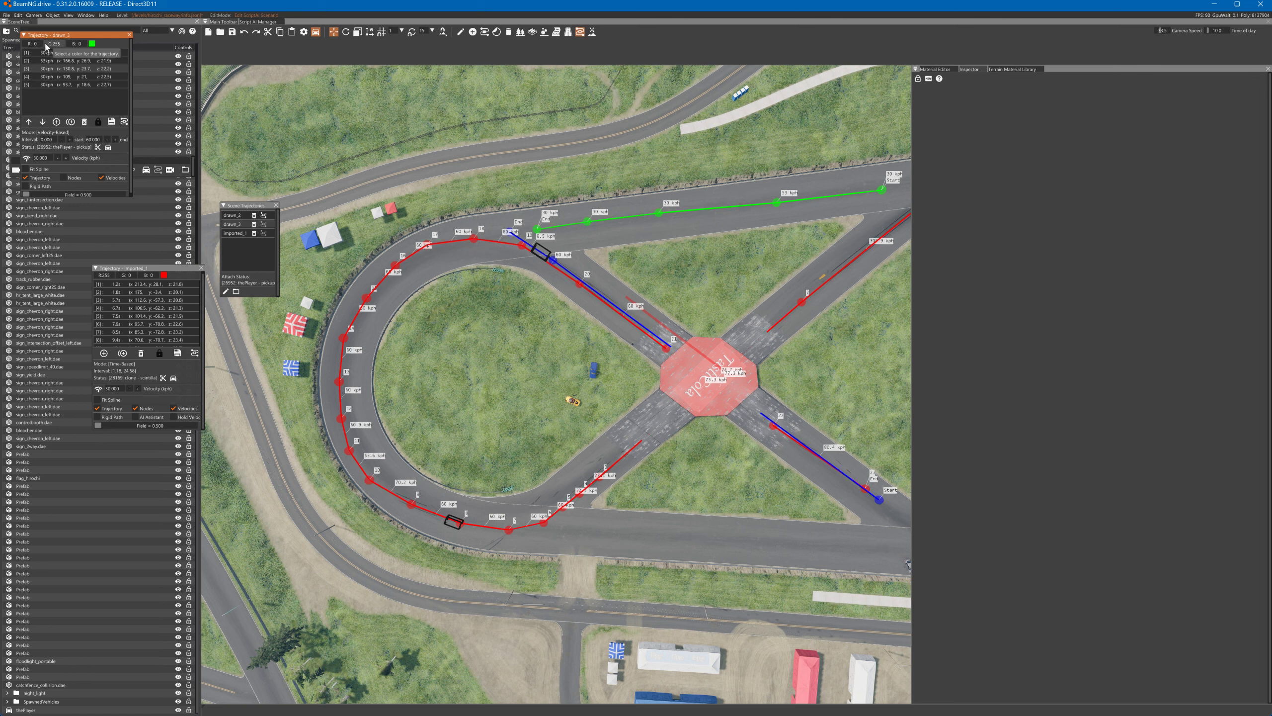
left_click_drag(46, 37, 77, 76)
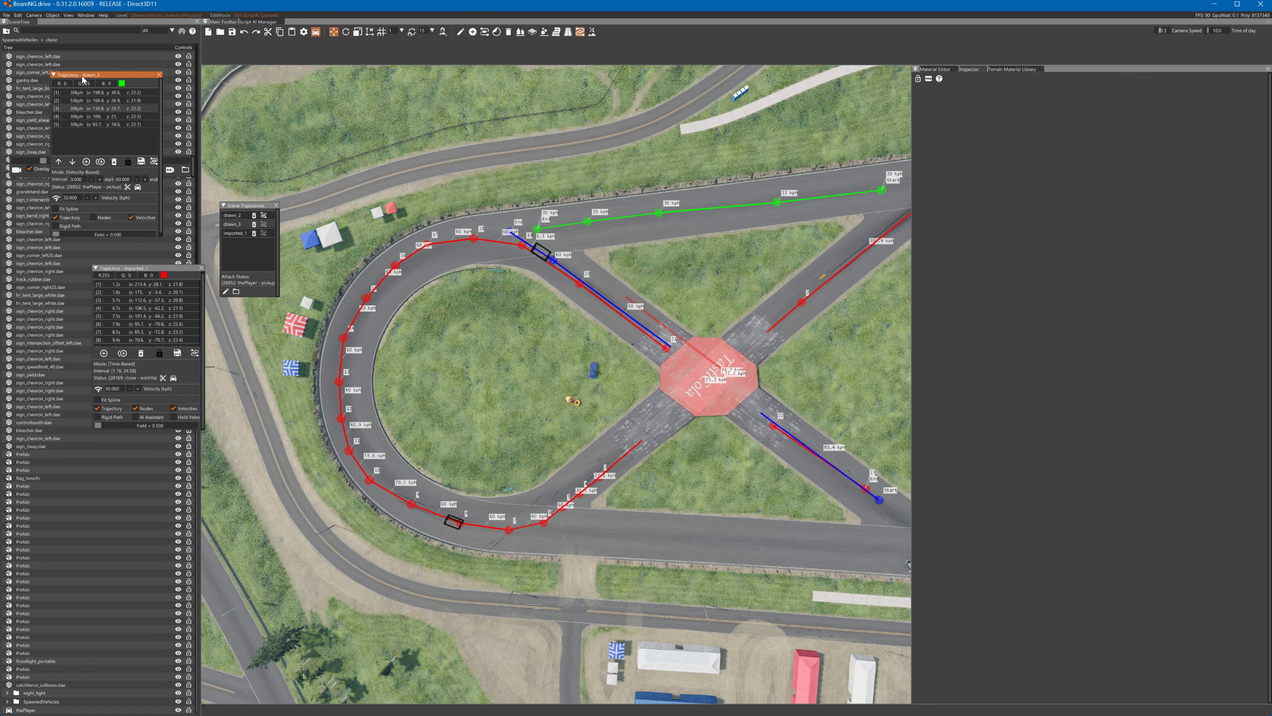
left_click_drag(82, 76, 43, 200)
left_click(18, 170)
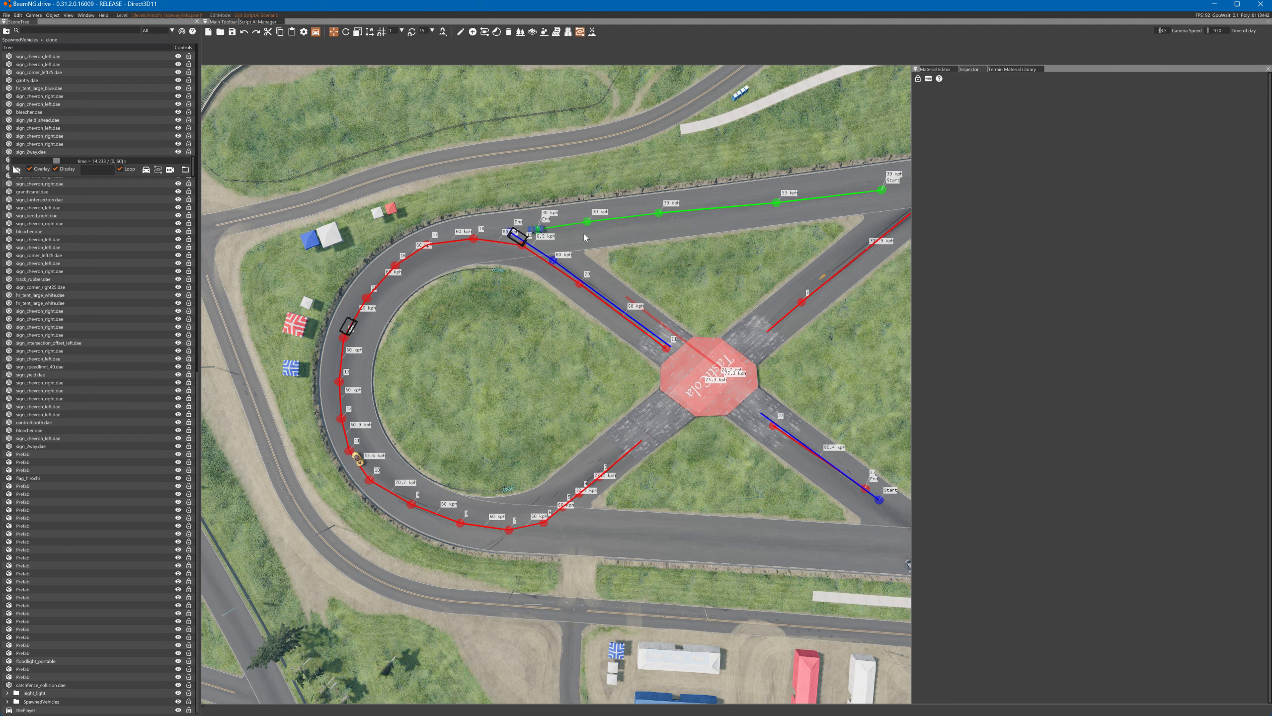
left_click(17, 169)
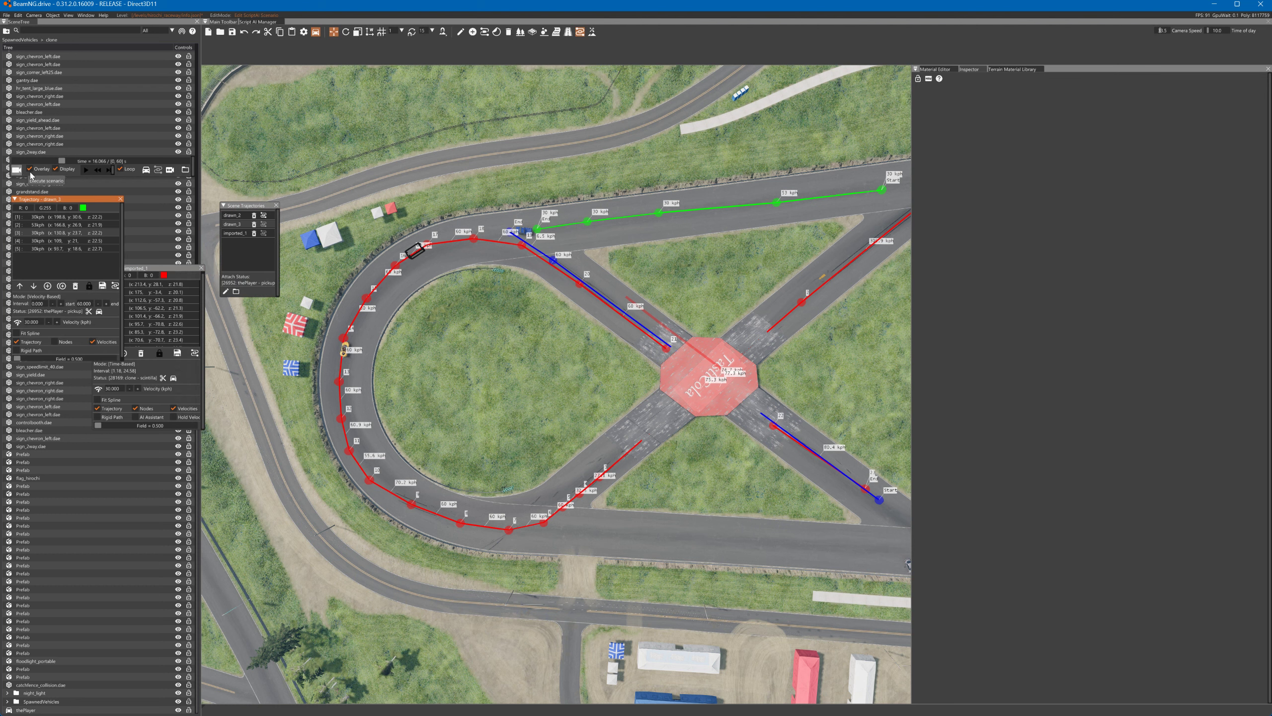
- Attach the drawn_3 trajectory to the clone scintilla instead of the pickup, and run and stop the scenario
left_click_drag(139, 276, 240, 361)
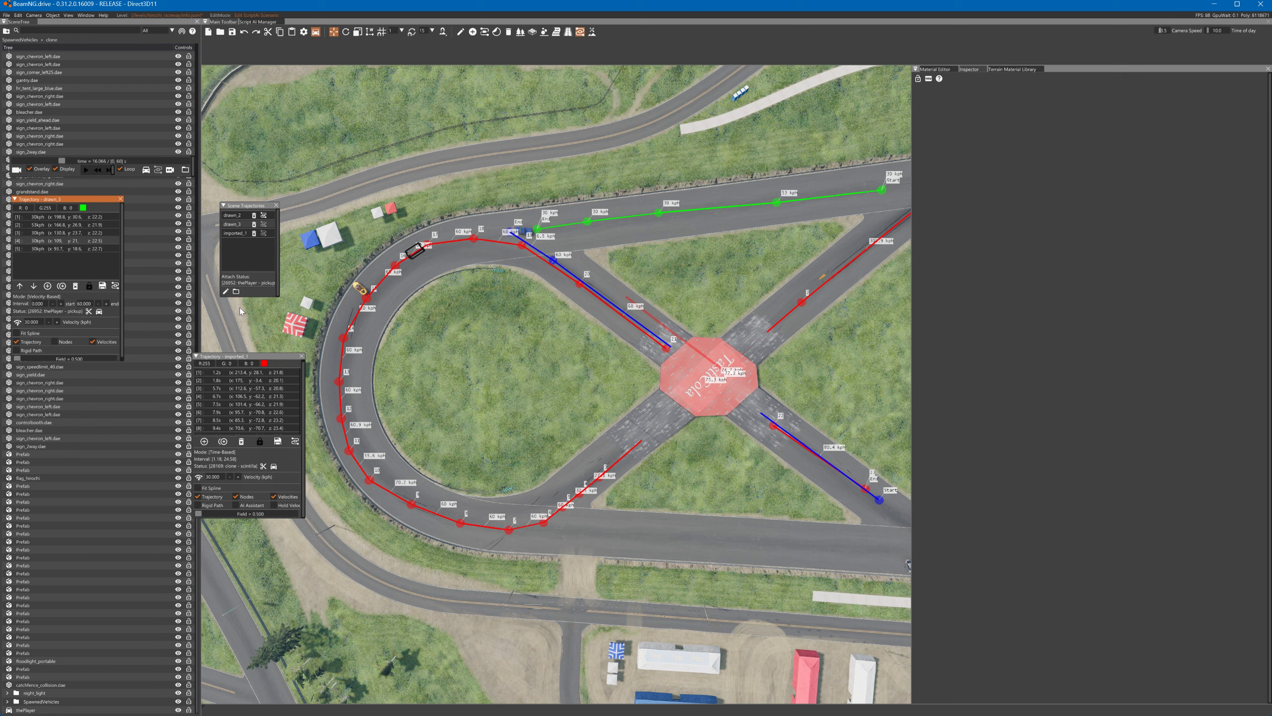
left_click(147, 170)
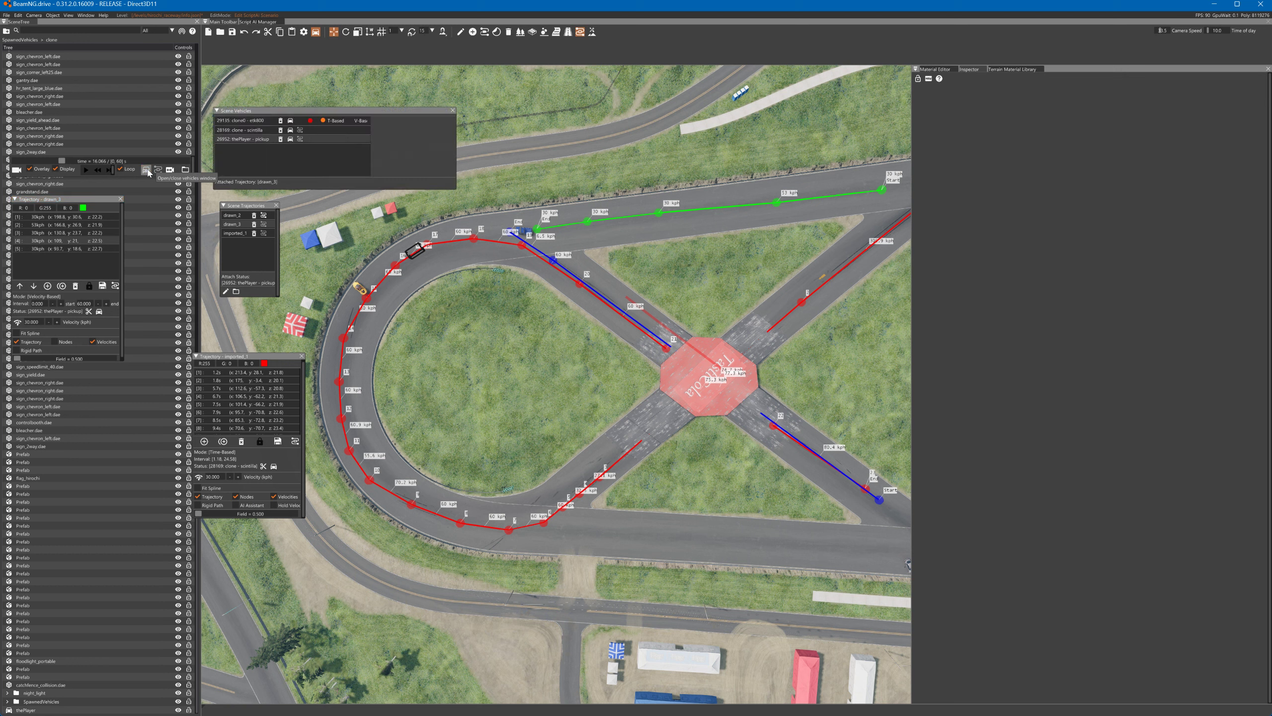
left_click(252, 131)
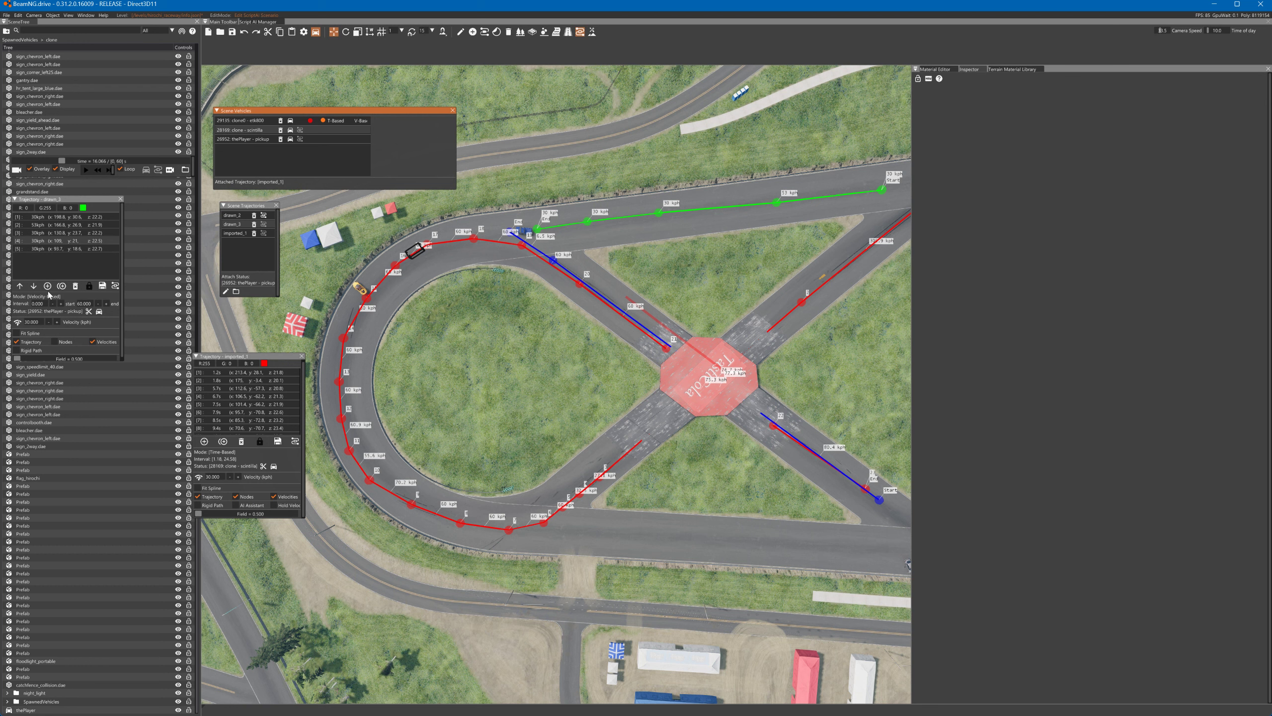
left_click(86, 312)
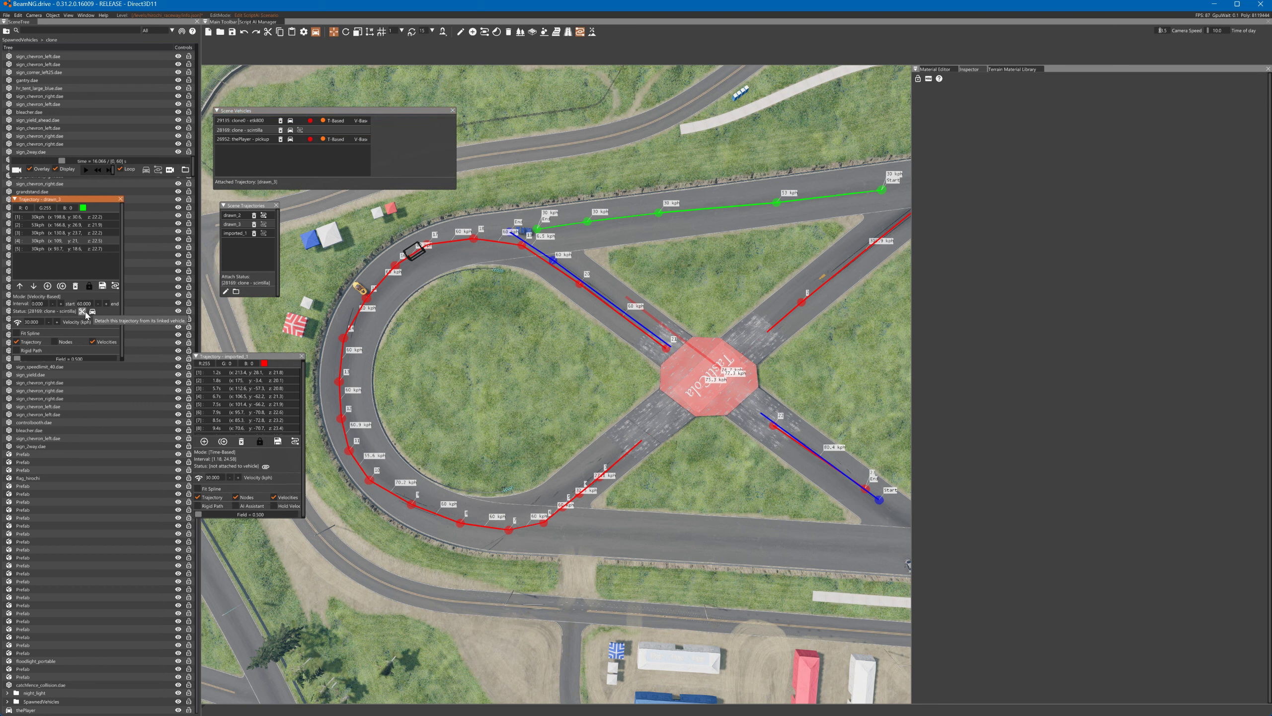
left_click(17, 170)
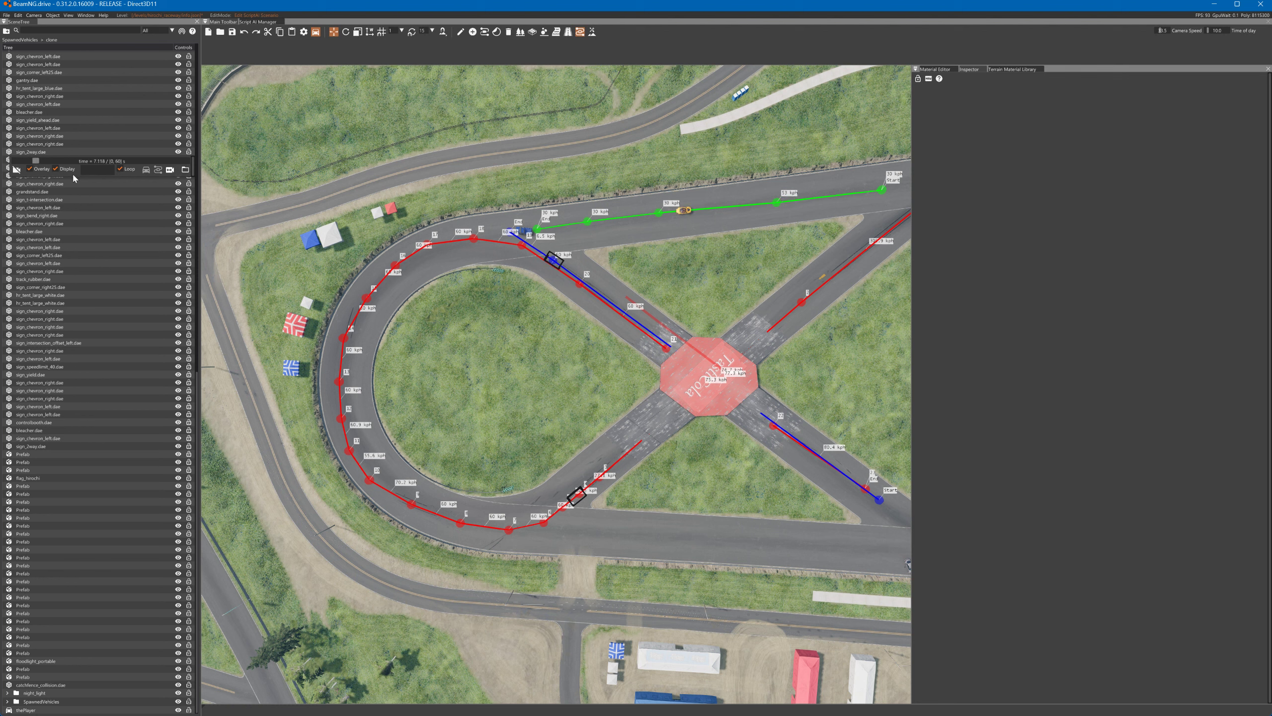
left_click(16, 170)
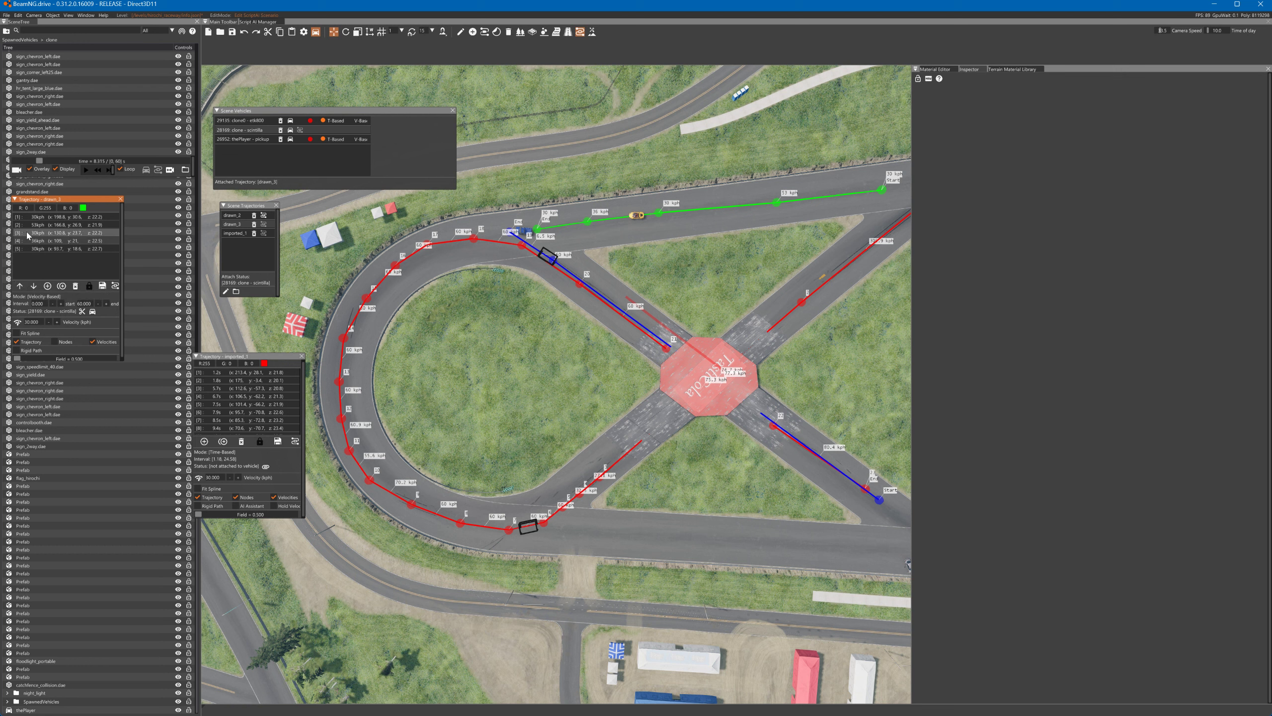
- Raise the velocity of the third node in the drawn_3 trajectory to 117 kph
left_click(19, 286)
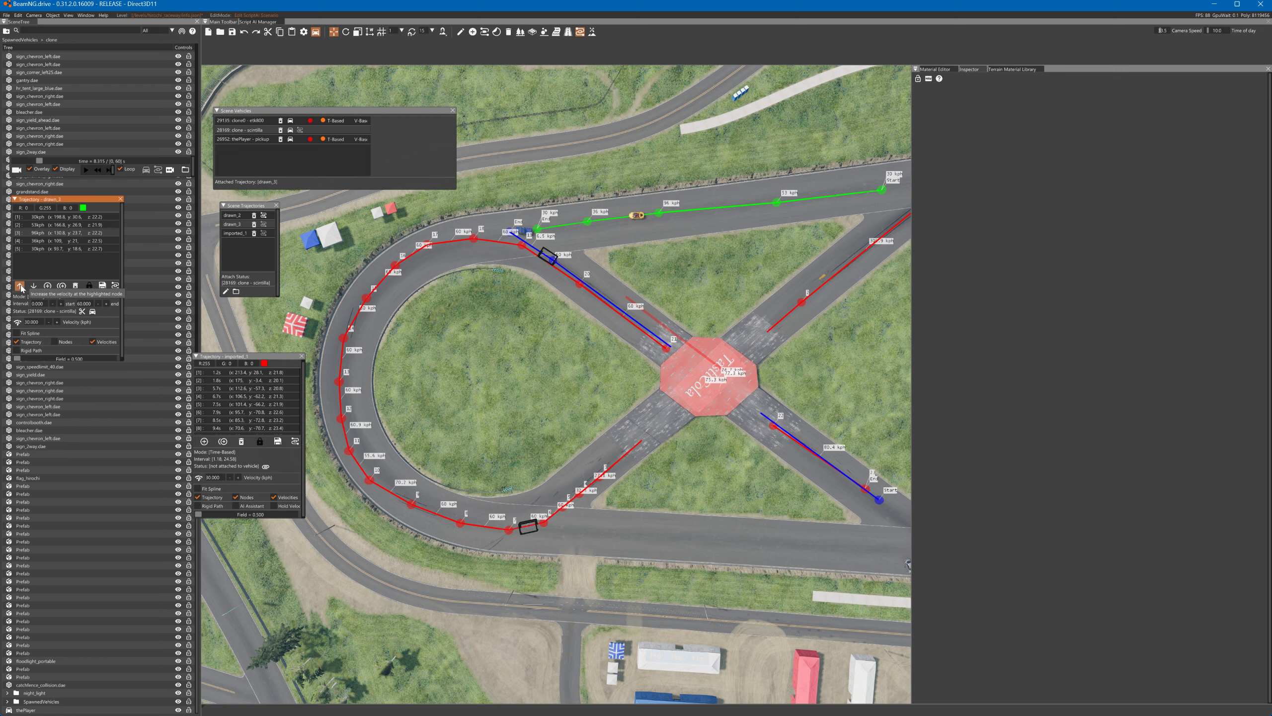
left_click(20, 285)
left_click(20, 285)
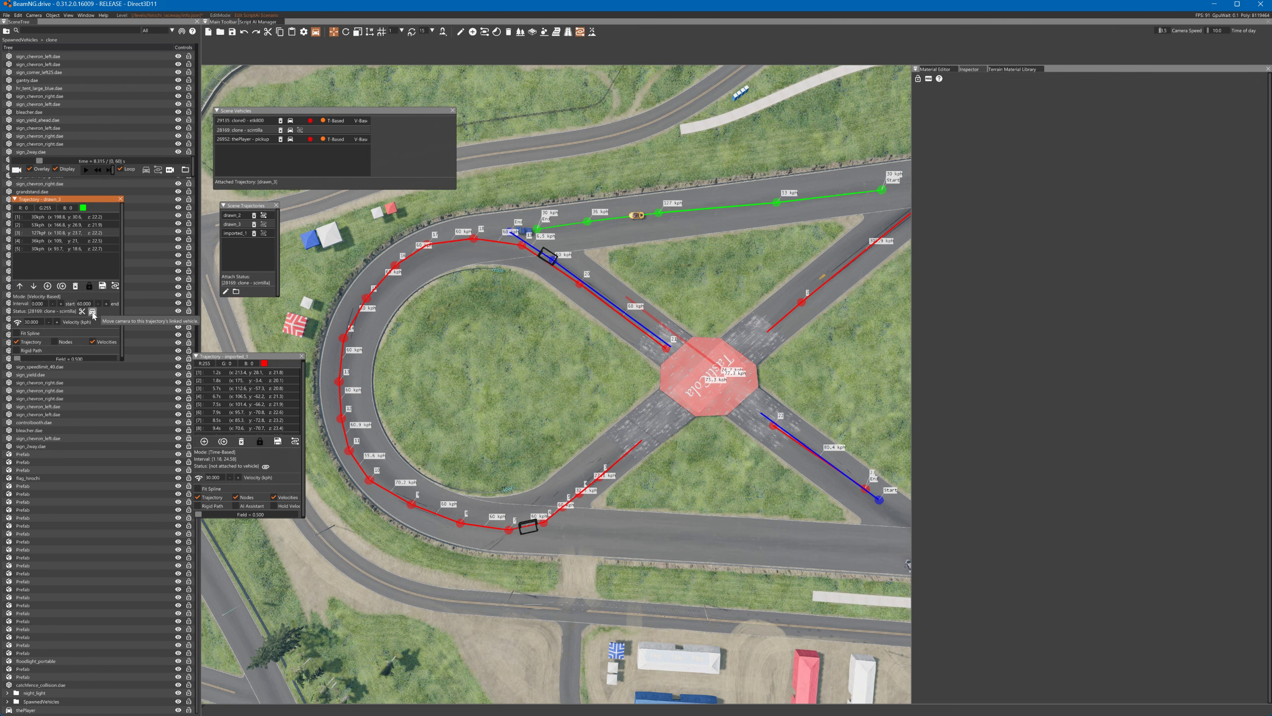
- Move the camera to the clone scintilla linked to drawn_3, and run and stop the scenario to watch its drive
left_click(92, 312)
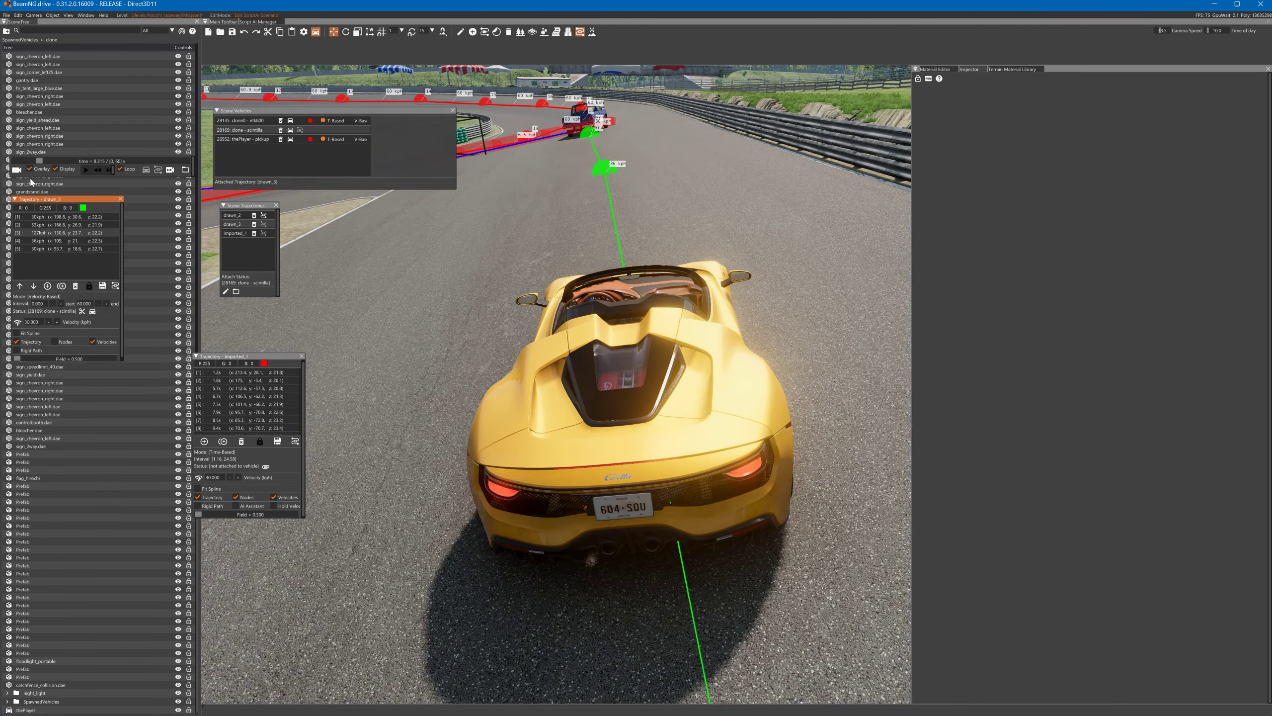
left_click(17, 170)
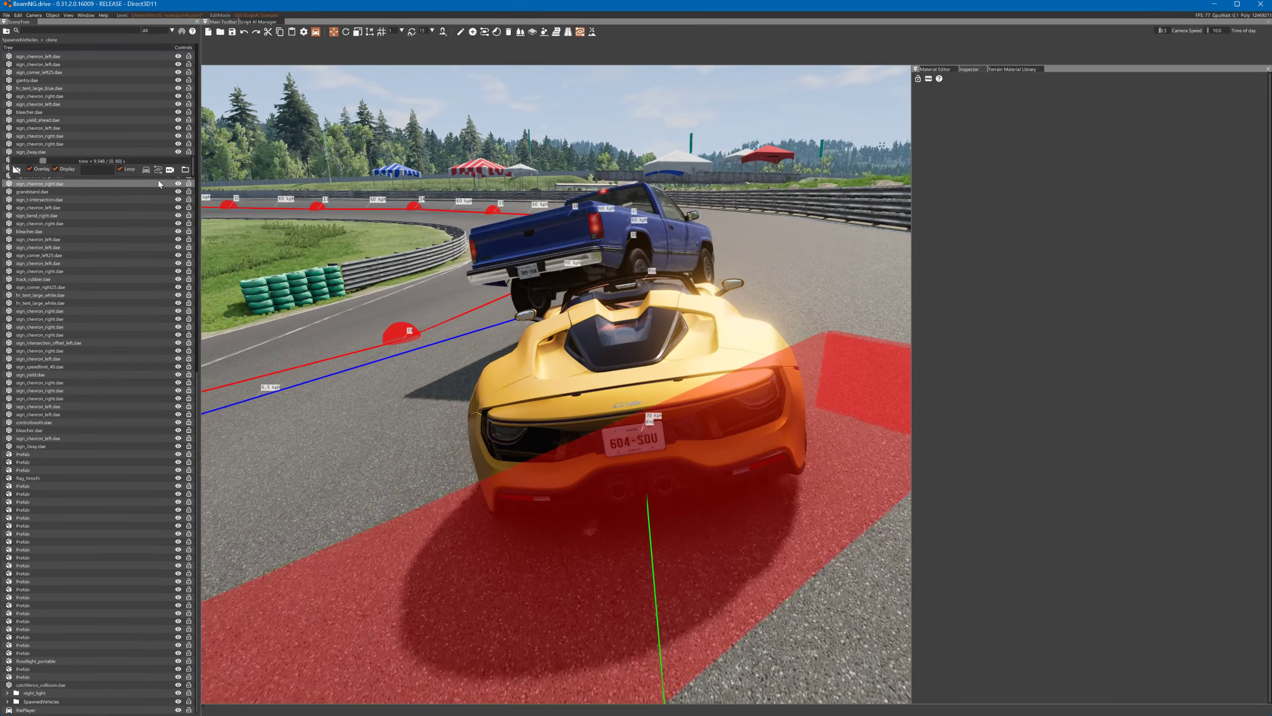
left_click(17, 171)
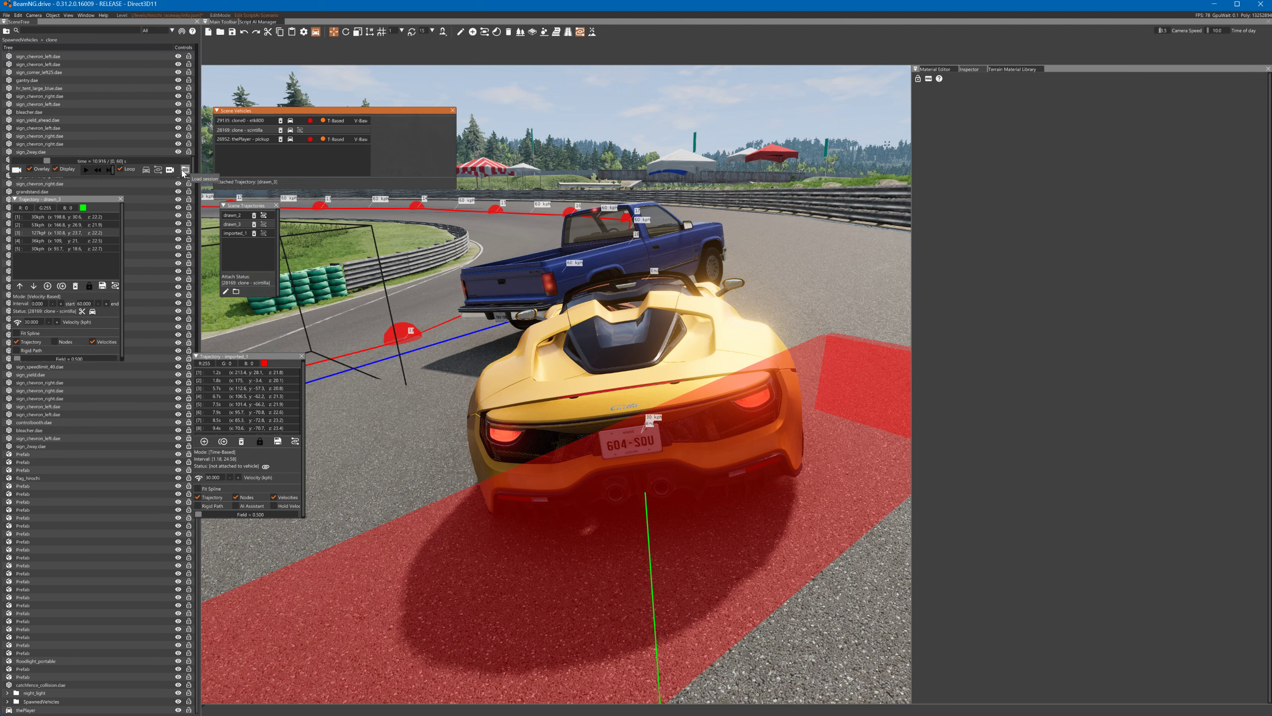
left_click(19, 172)
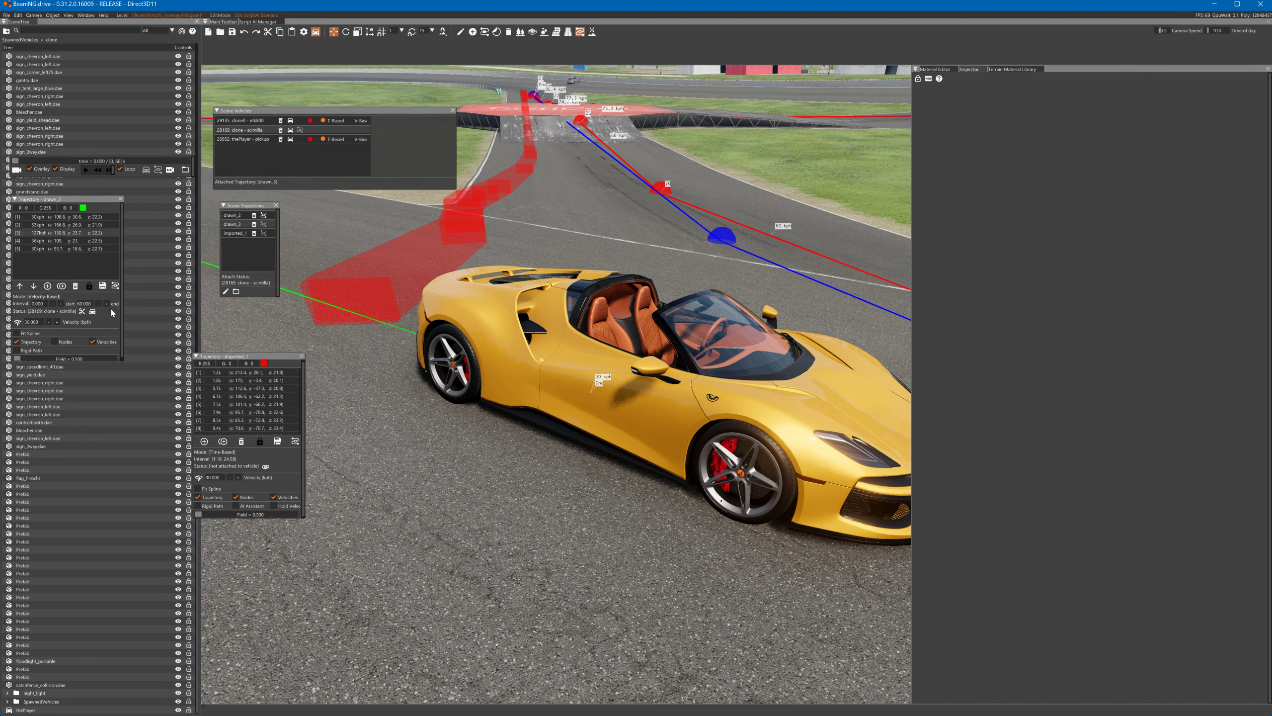
- Set the Field slider of the drawn_3 trajectory to its minimum
scroll(111, 313, "down", 1)
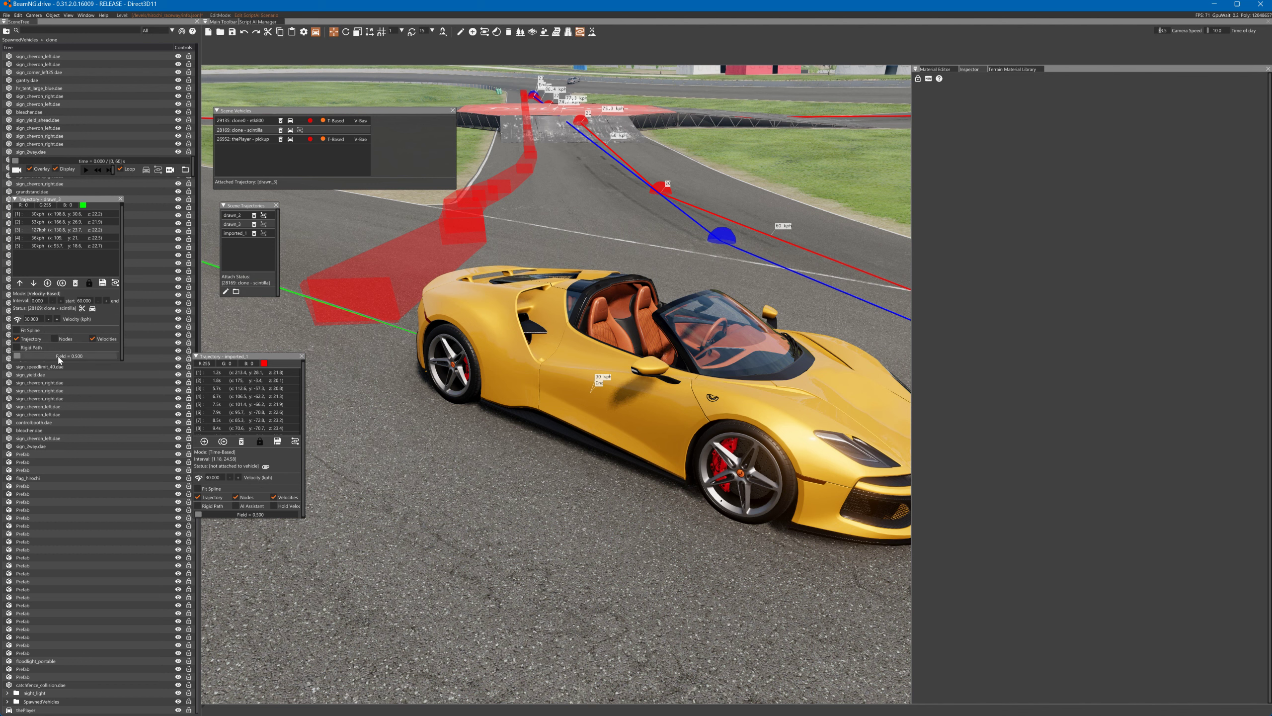
mouse_move(17, 357)
left_mouse_down()
mouse_move(64, 363)
mouse_move(3, 368)
left_mouse_up()
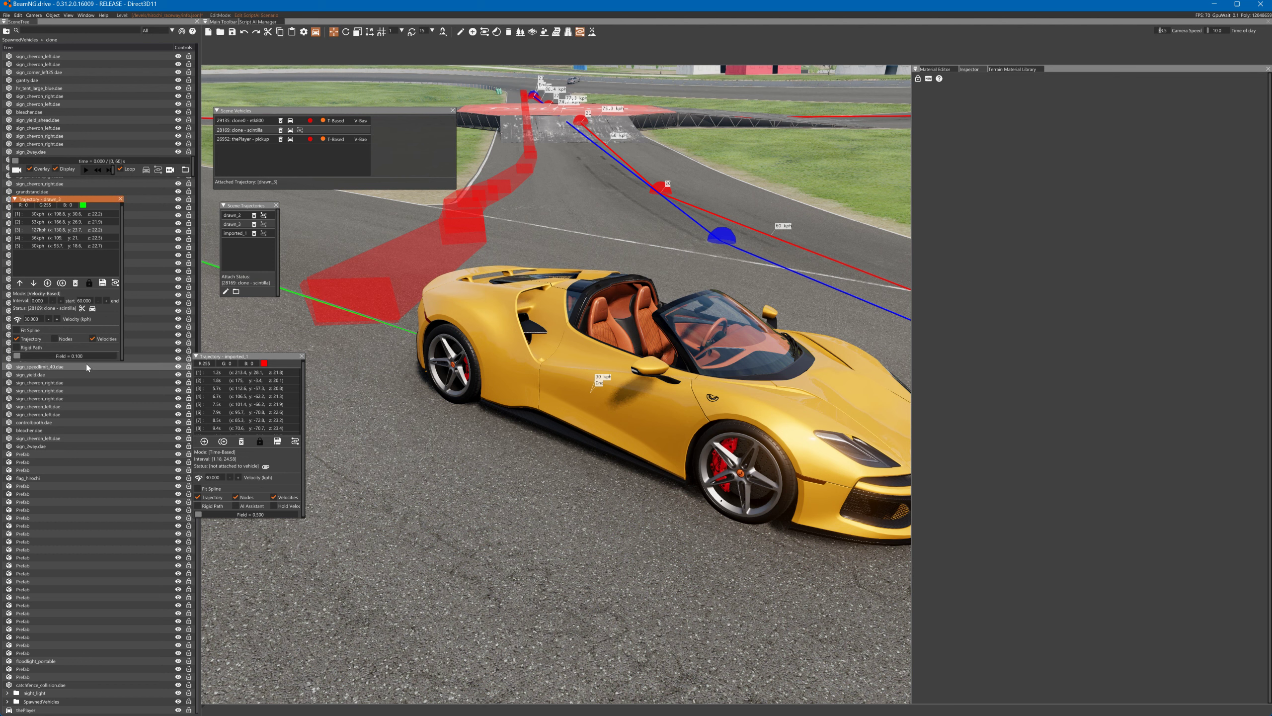
scroll(101, 351, "up", 1)
scroll(103, 355, "down", 1)
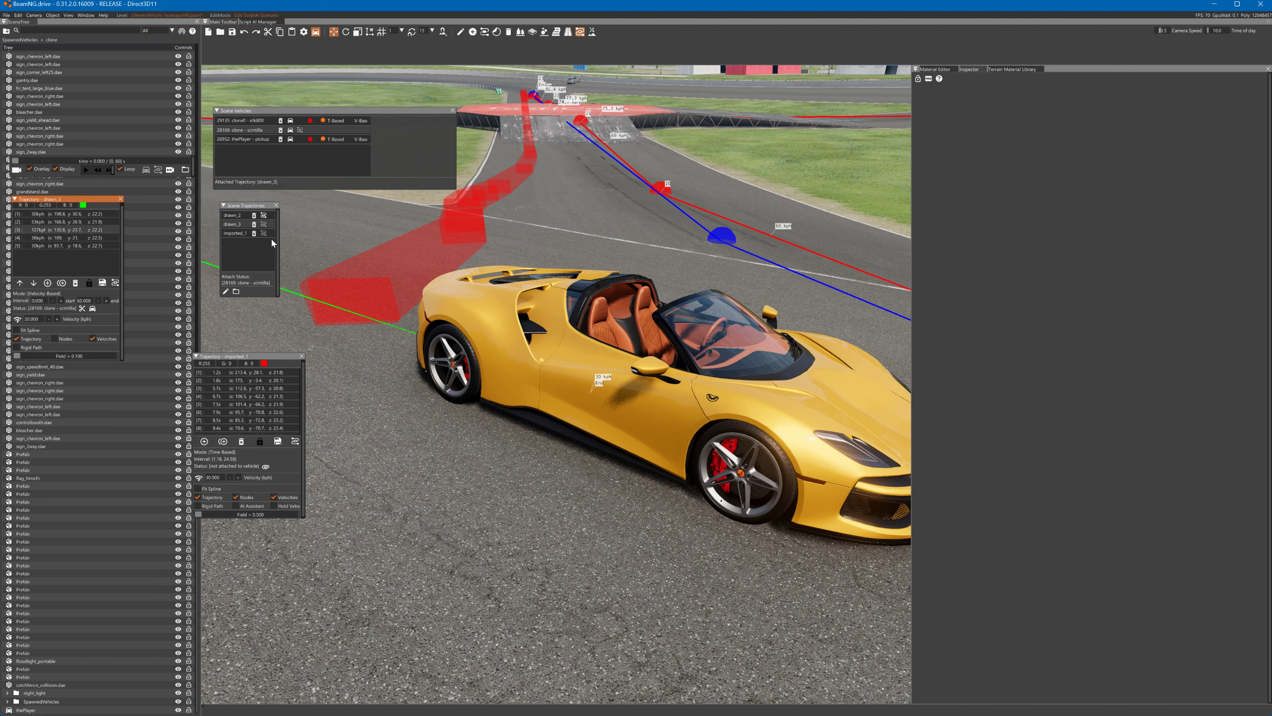
- Check the attachment status of thePlayer pickup and of the imported_1 trajectory
left_click(239, 139)
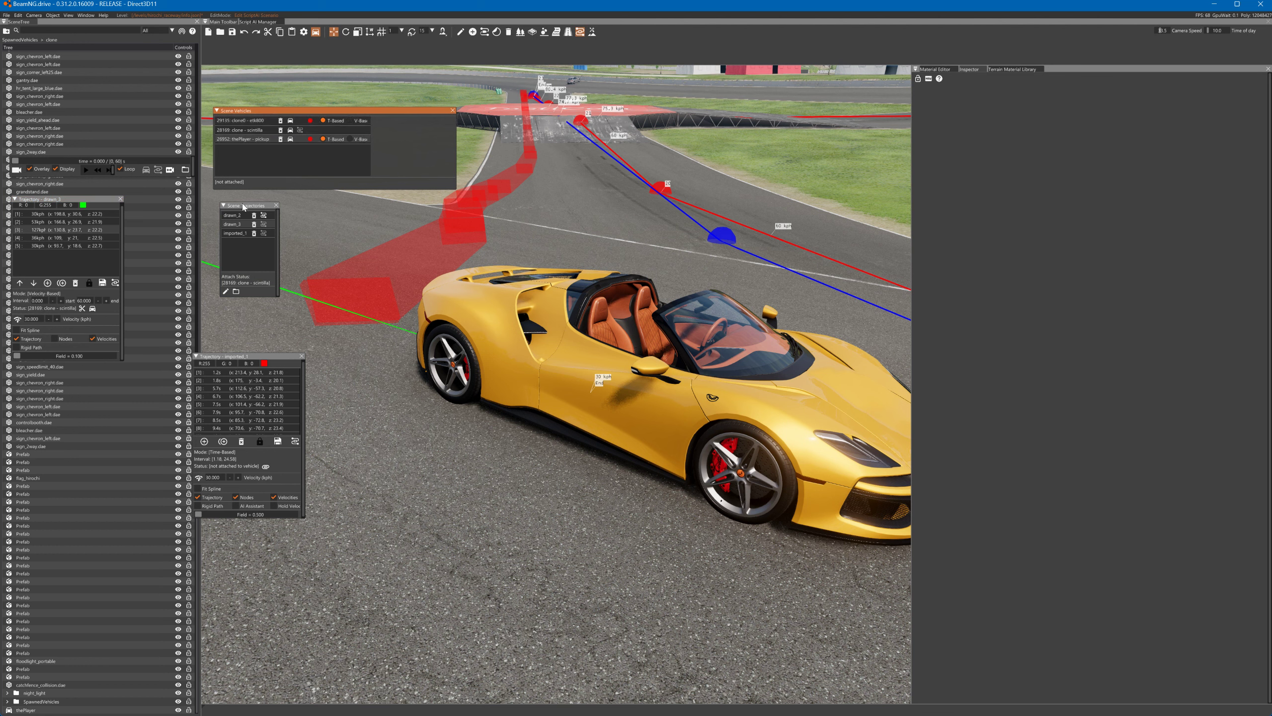
left_click(233, 233)
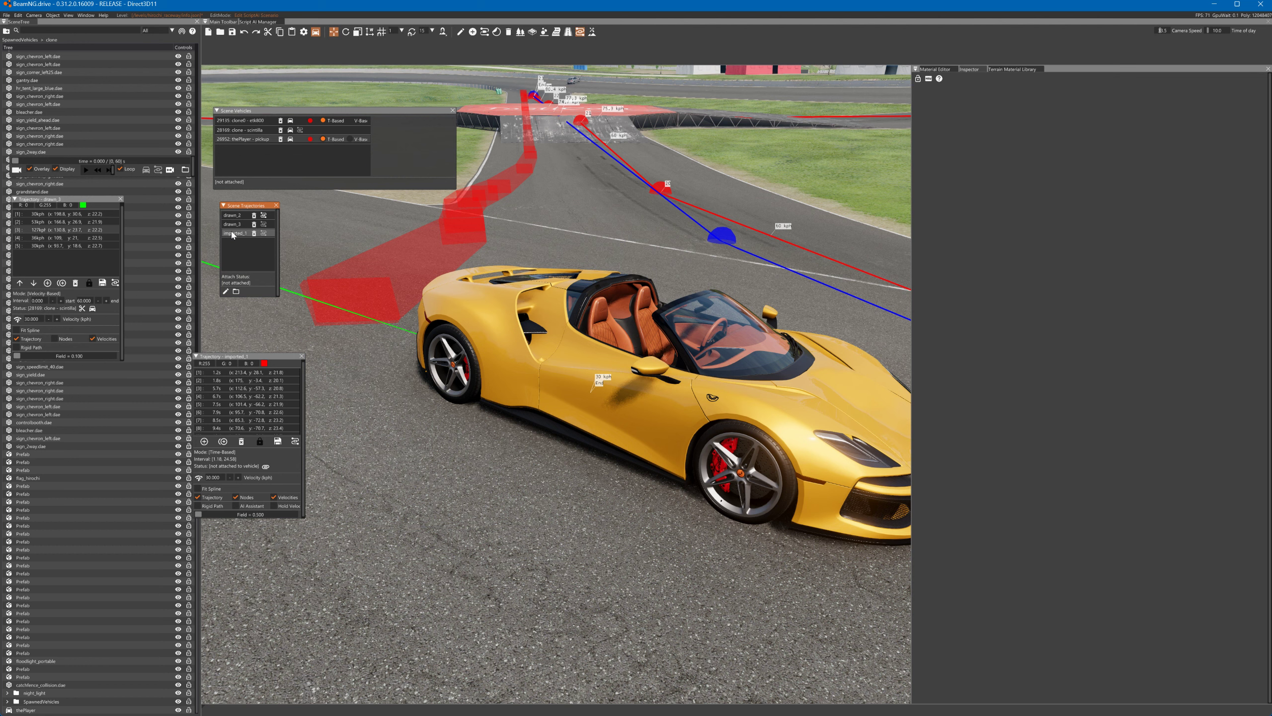